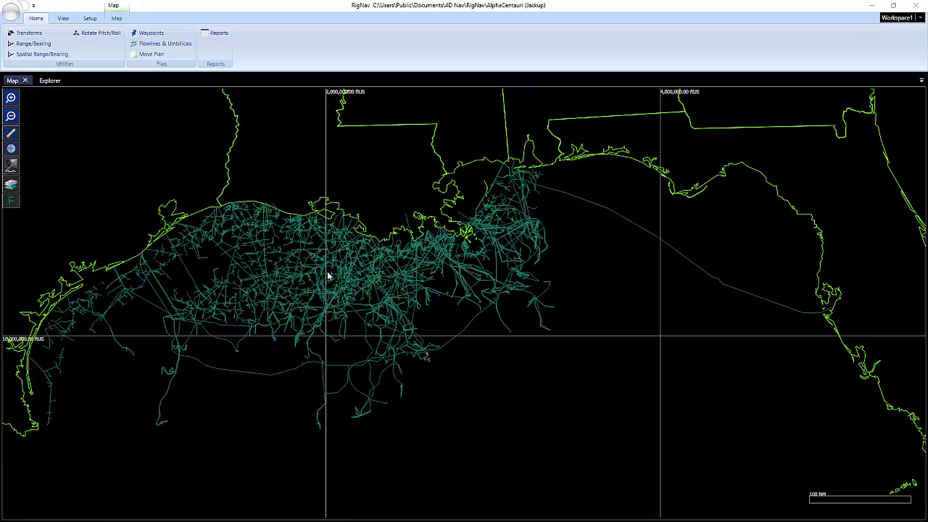
# - Select the GIS pipeline layer in Explorer to show its empty Expression Styles list
pyautogui.click(48, 81)
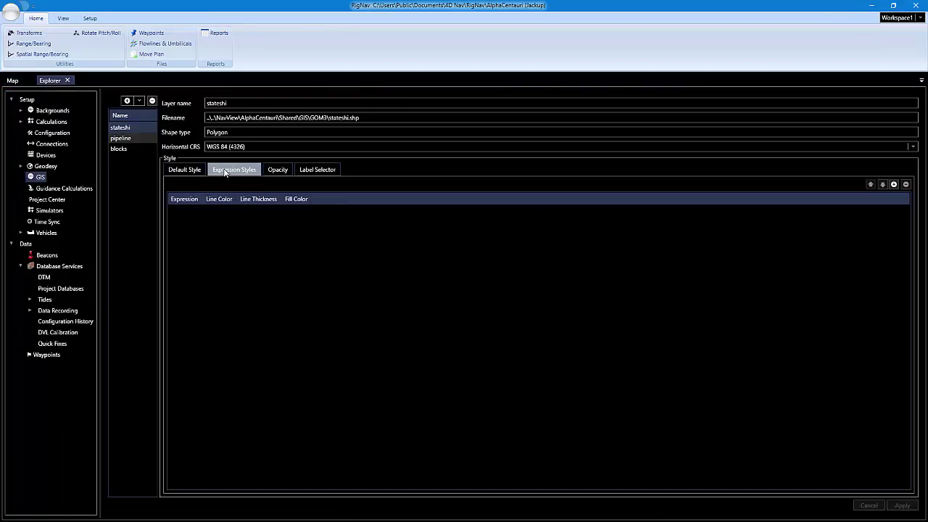
pyautogui.click(120, 138)
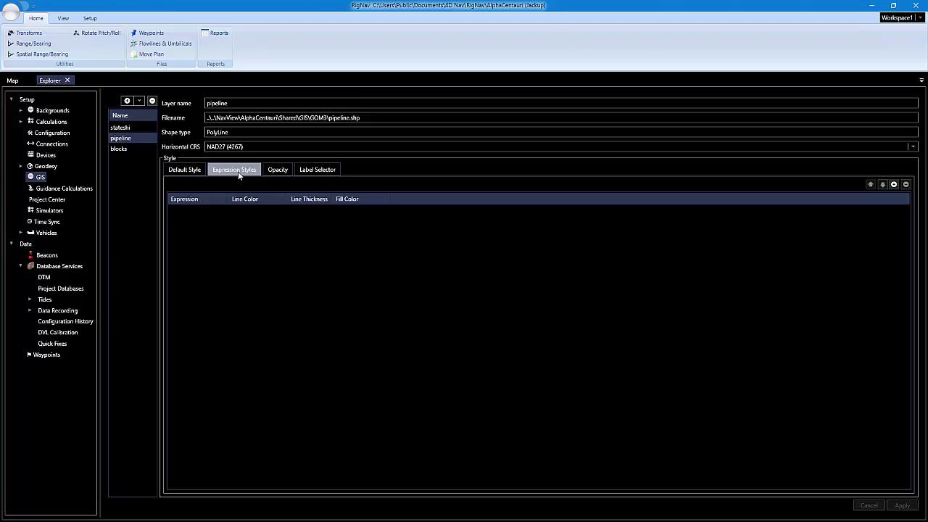
# - Add a new expression style and browse the field list opened by typing [
pyautogui.click(895, 184)
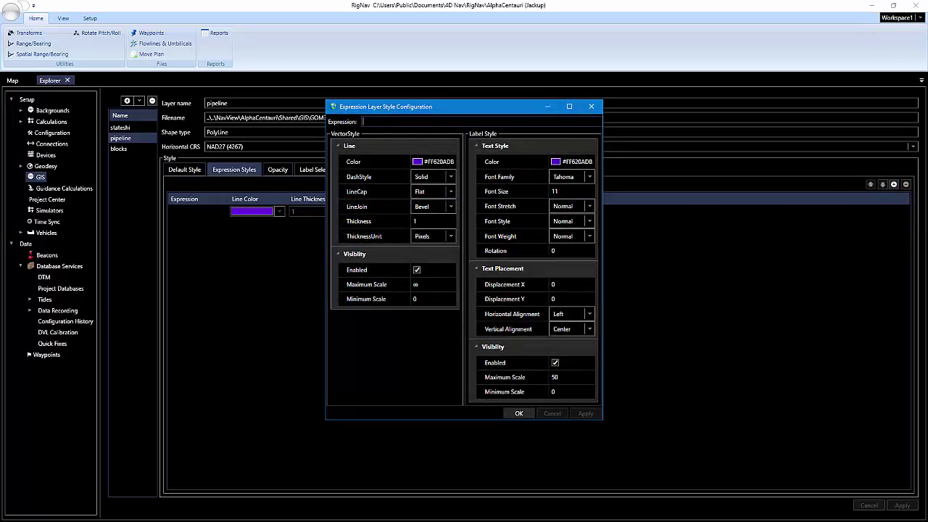
pyautogui.write('[')
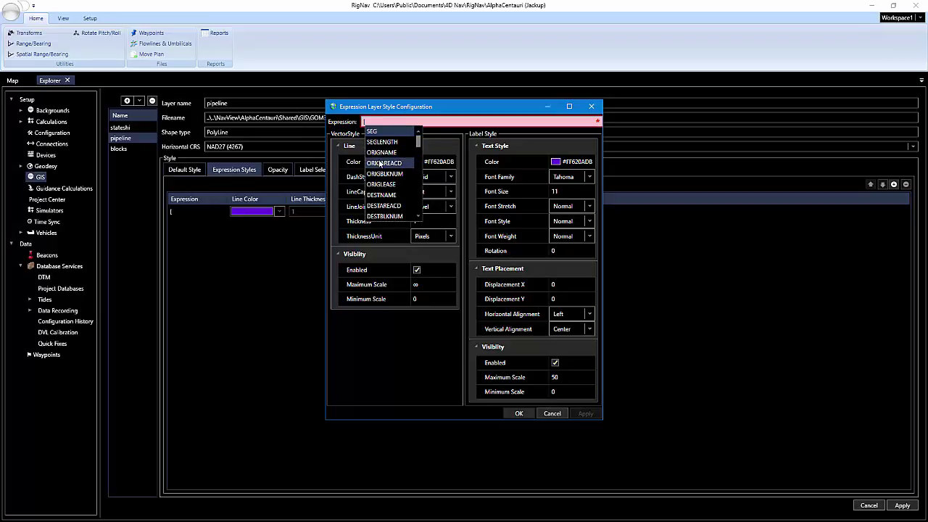
pyautogui.scroll(-3, 387, 158)
pyautogui.scroll(-3, 387, 158)
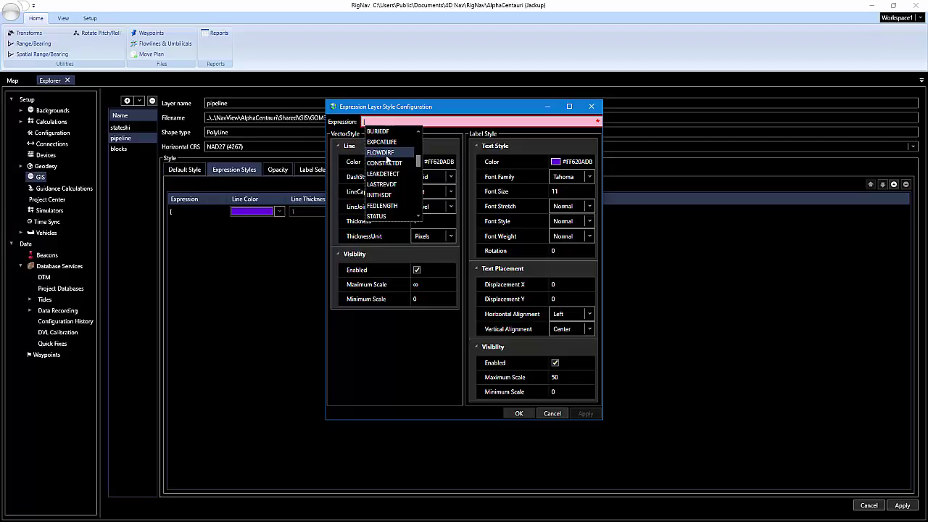
pyautogui.scroll(-2, 387, 158)
pyautogui.scroll(-2, 387, 158)
pyautogui.scroll(-2, 388, 158)
pyautogui.scroll(-2, 387, 158)
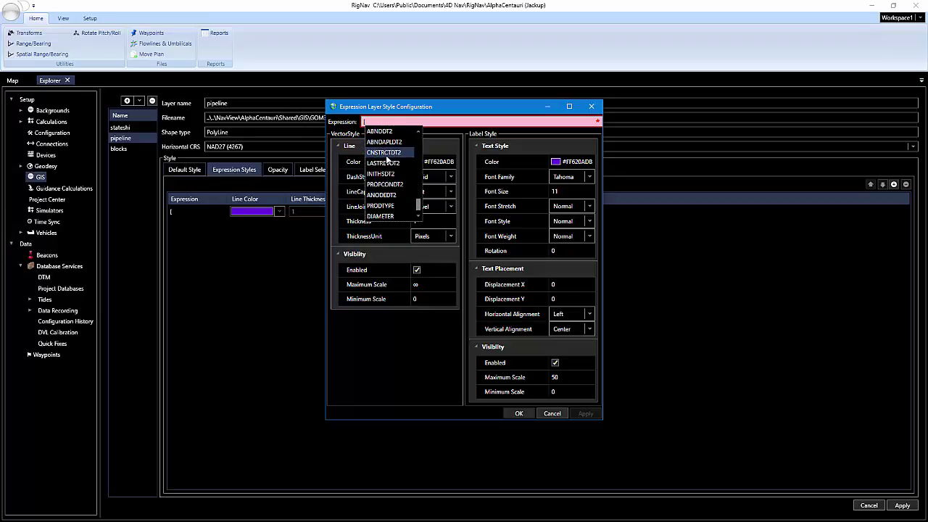
pyautogui.scroll(3, 386, 174)
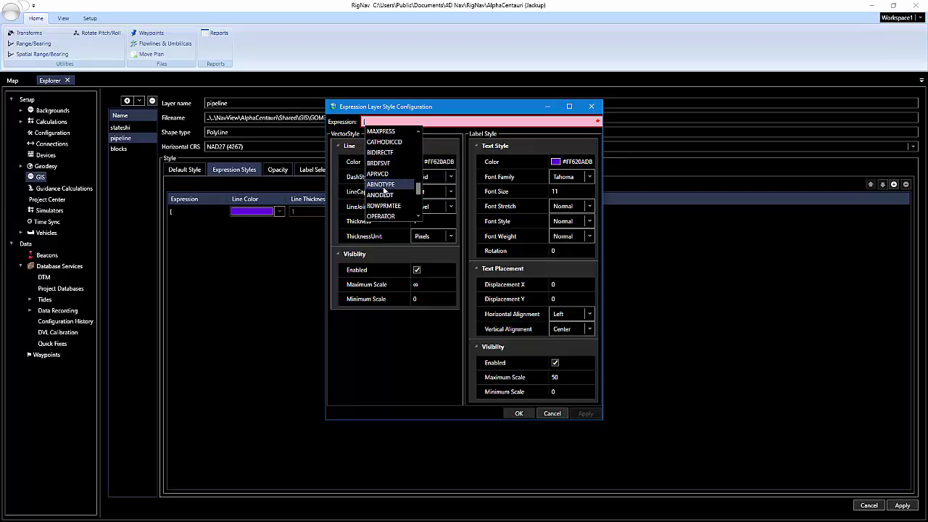
pyautogui.scroll(2, 385, 190)
pyautogui.scroll(2, 384, 190)
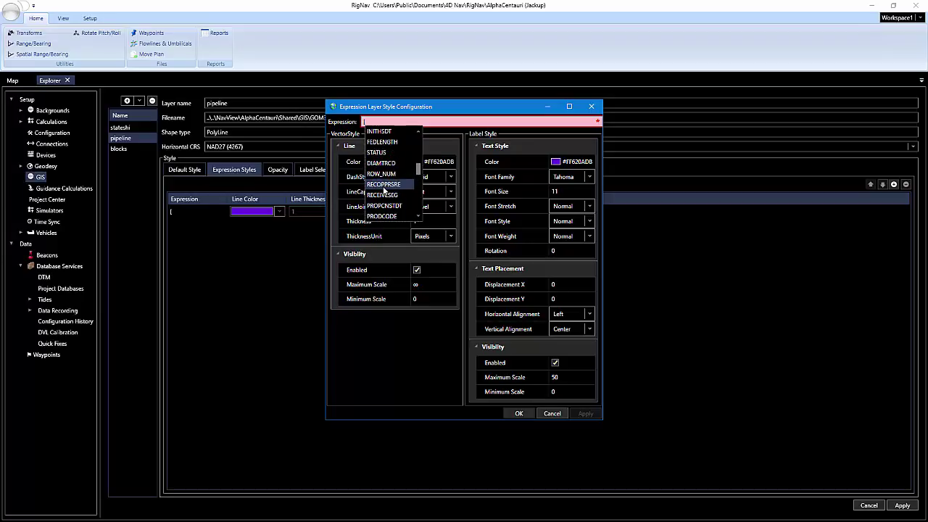
pyautogui.scroll(2, 384, 190)
pyautogui.scroll(-1, 384, 190)
pyautogui.scroll(-1, 384, 190)
pyautogui.scroll(-1, 385, 190)
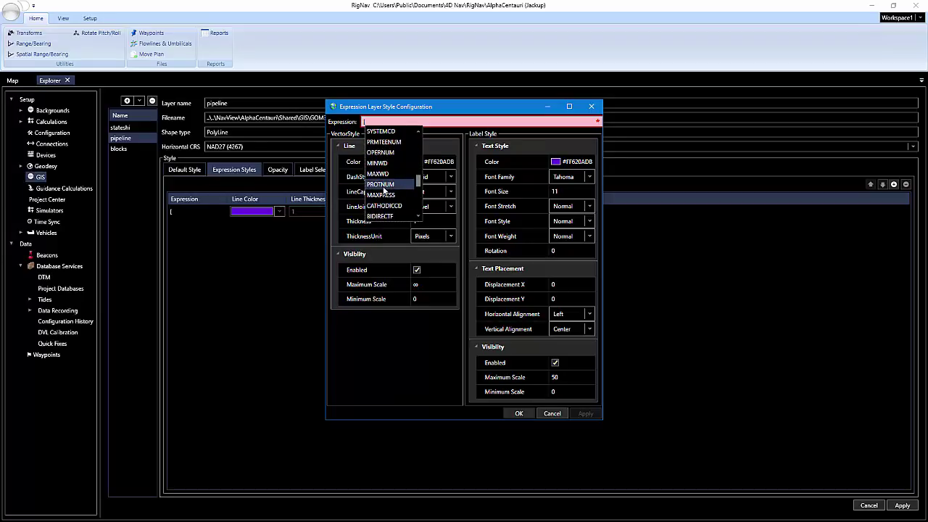
pyautogui.scroll(-1, 385, 190)
pyautogui.scroll(-2, 384, 190)
pyautogui.scroll(-2, 385, 190)
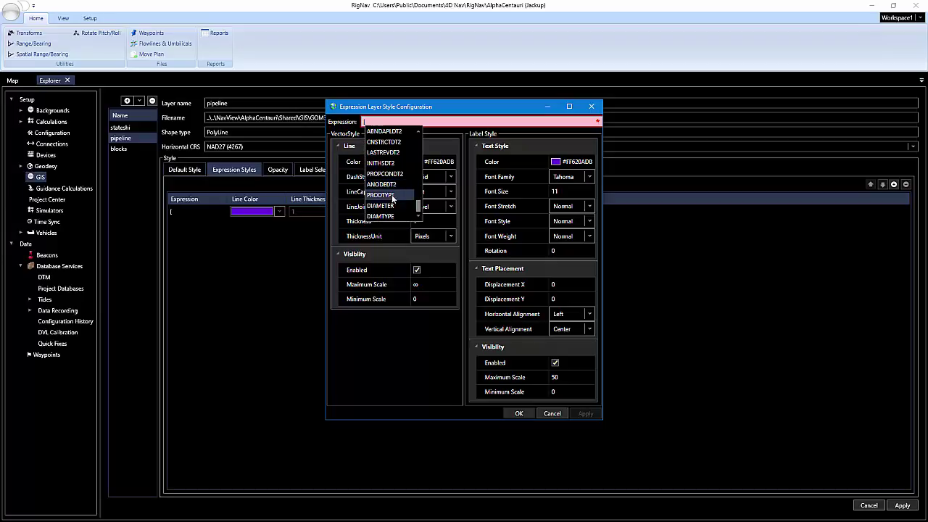
# - Insert the PRODTYPE field and complete the condition [PRODTYPE] == "Oil"
pyautogui.click(391, 194)
pyautogui.click(402, 122)
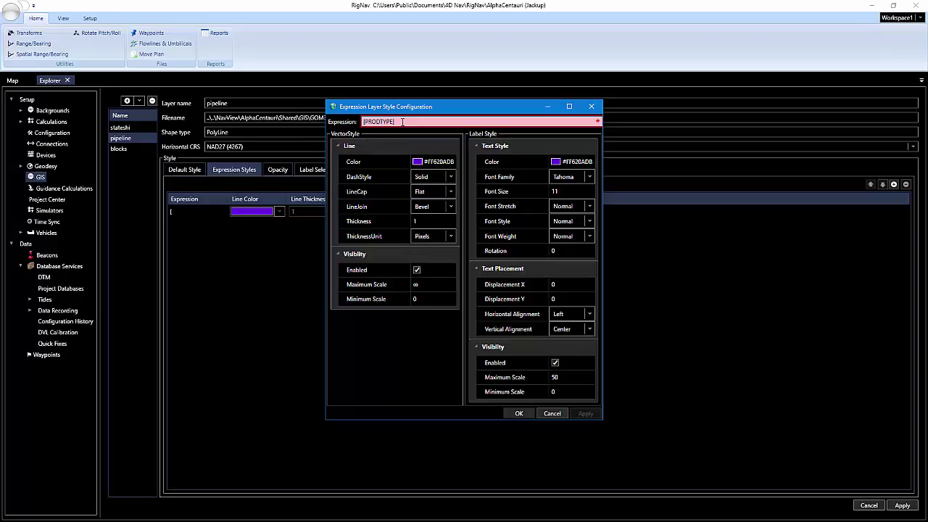
pyautogui.write('Oil"')
# - Give the Oil style red lines and red labels with label maximum scale 10000, and apply it
pyautogui.click(446, 163)
pyautogui.click(453, 164)
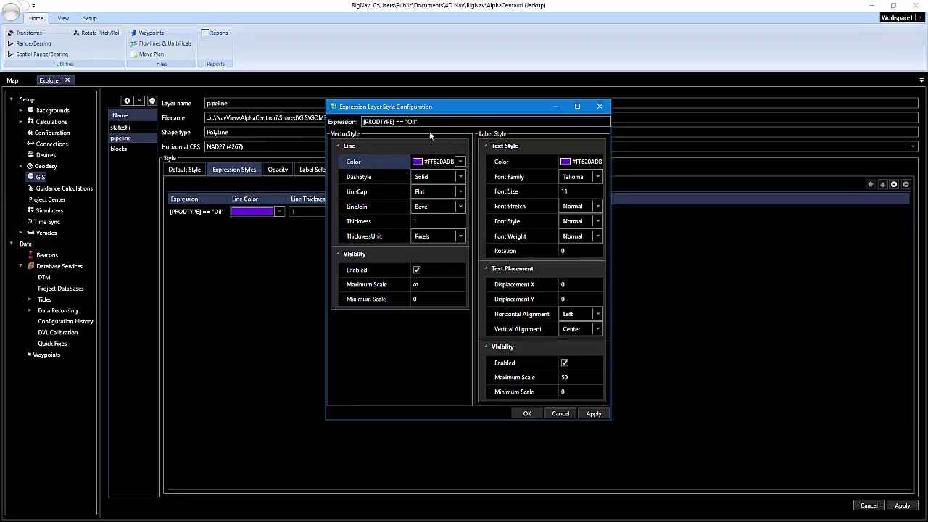
pyautogui.click(461, 161)
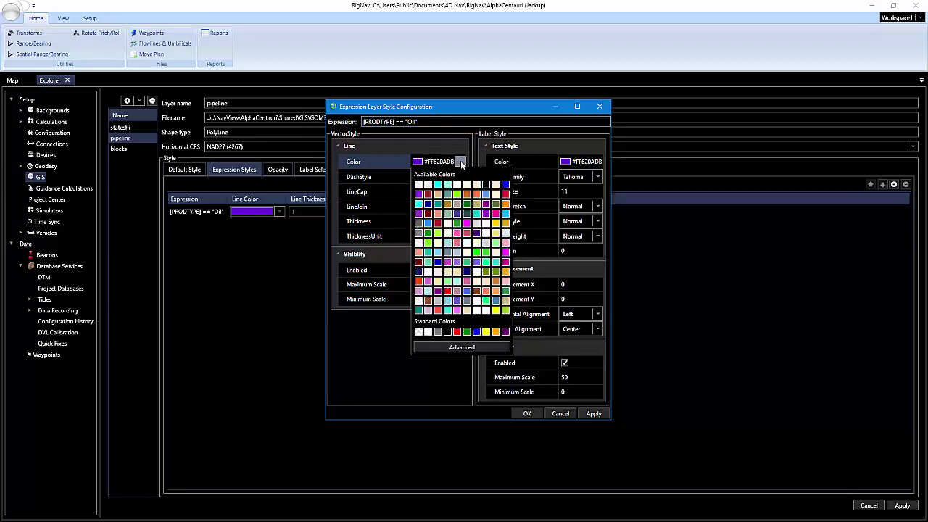
pyautogui.click(457, 332)
pyautogui.click(590, 161)
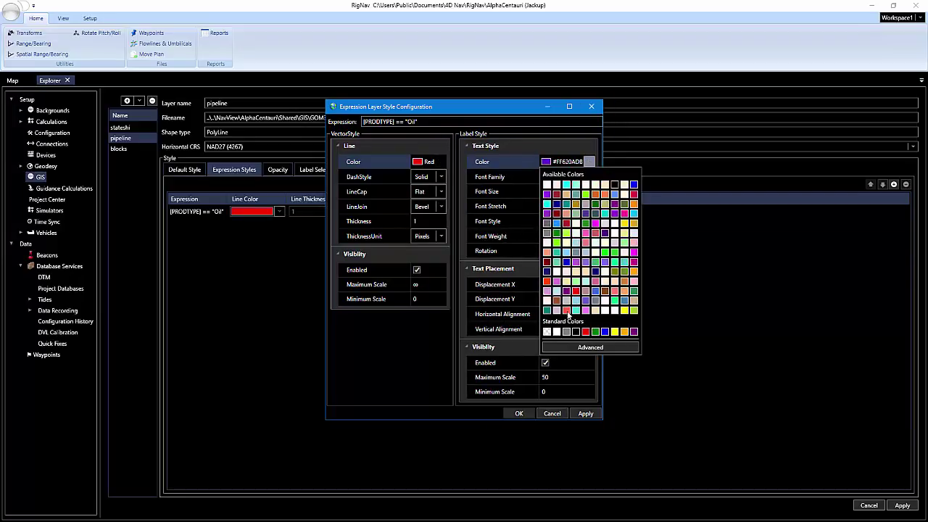
pyautogui.click(584, 332)
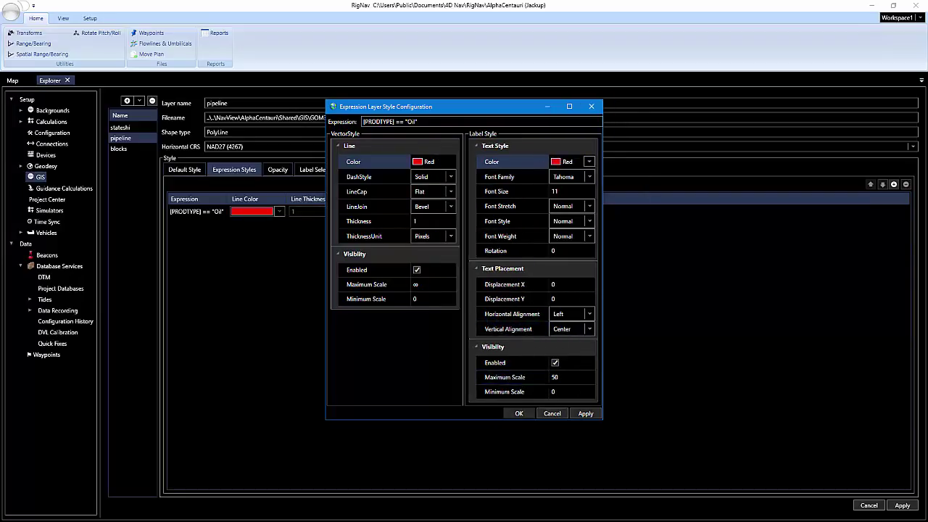
pyautogui.click(562, 377)
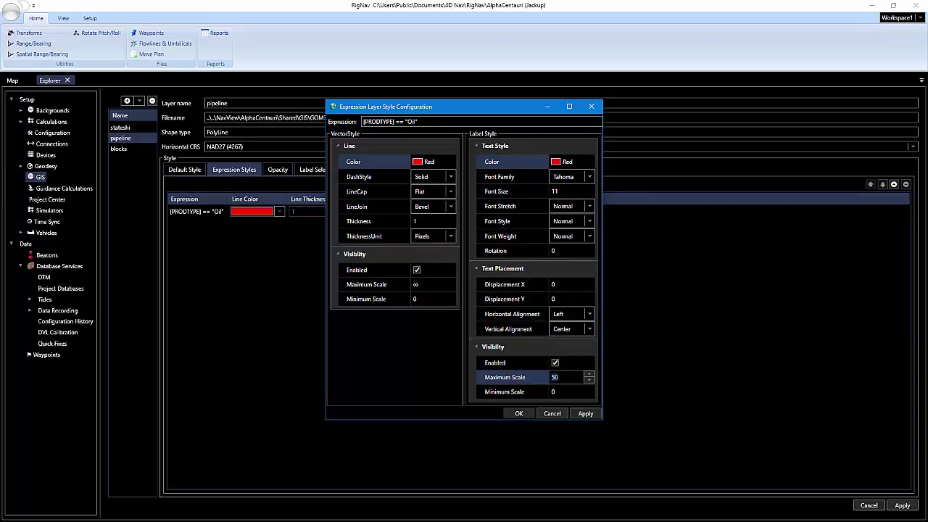
pyautogui.write('10000')
pyautogui.click(580, 412)
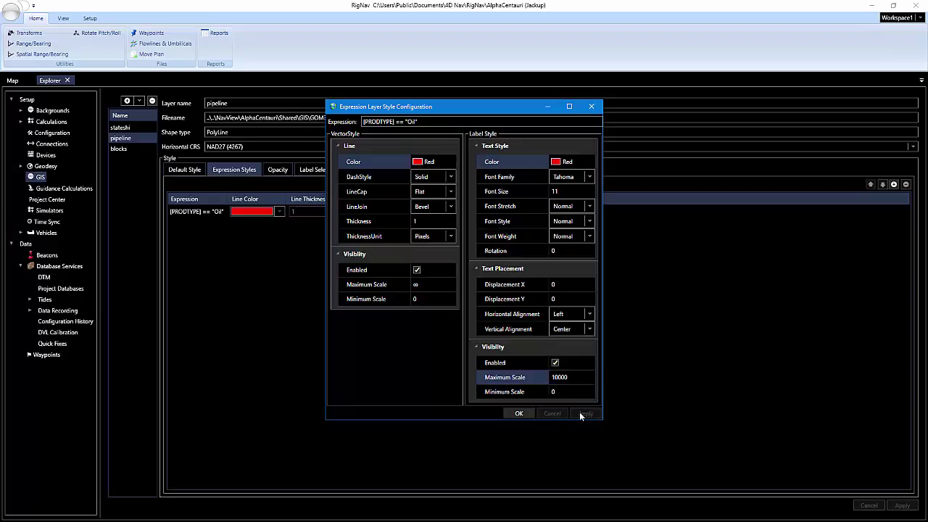
# - Confirm the Oil style and zoom the map in on the offshore pipelines, now drawn red
pyautogui.click(529, 412)
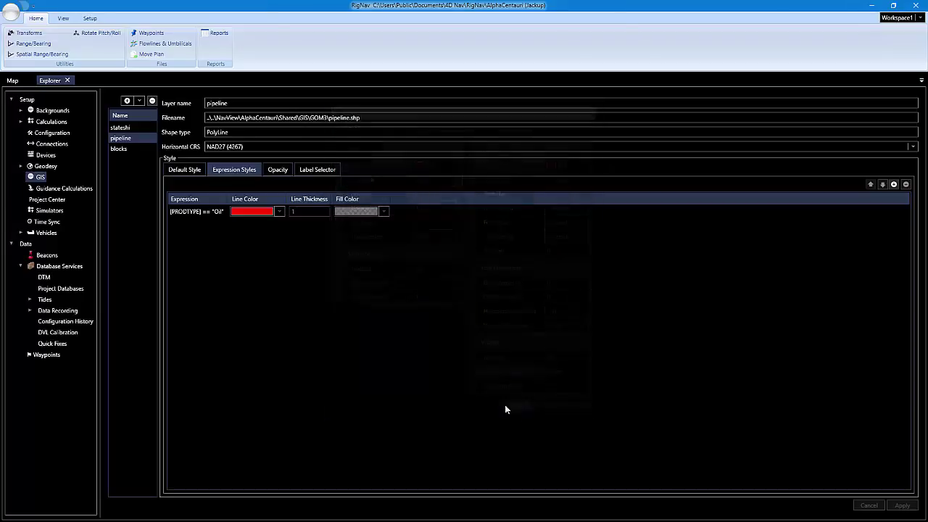
pyautogui.click(13, 80)
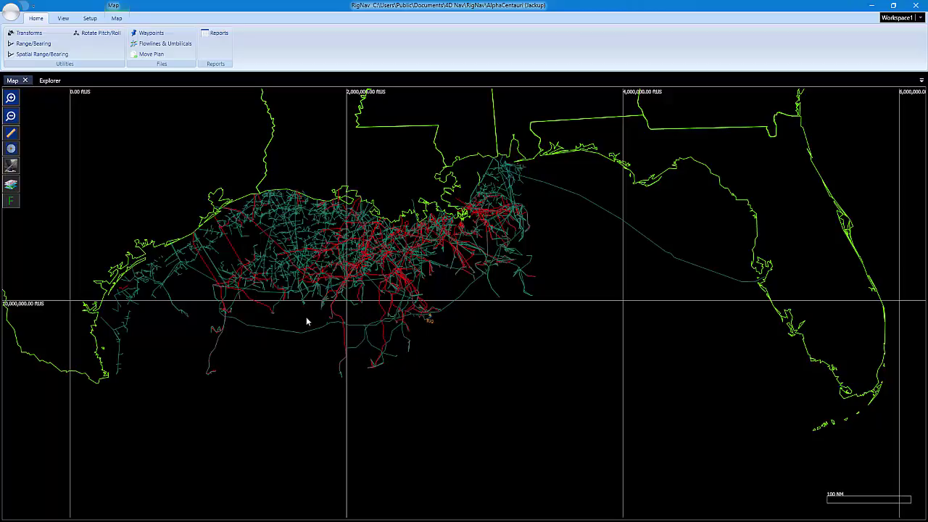
pyautogui.scroll(2, 344, 319)
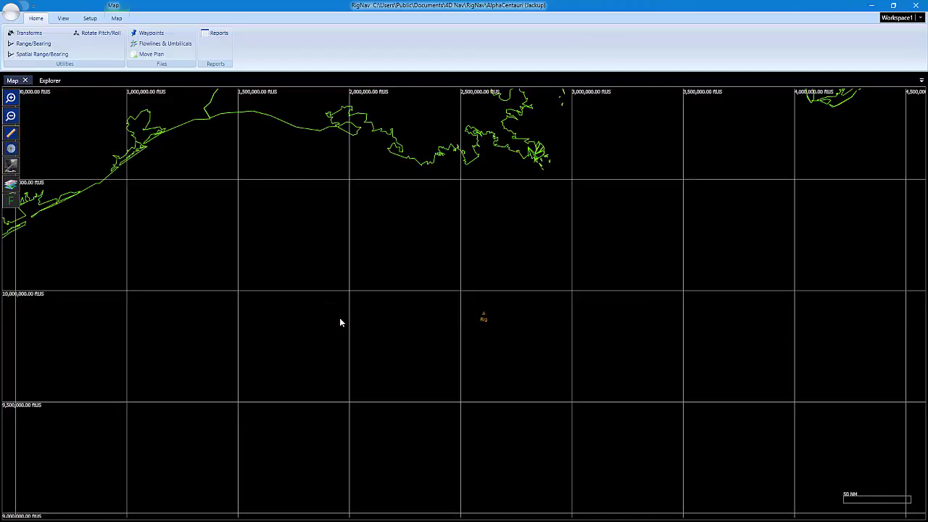
pyautogui.scroll(1, 340, 320)
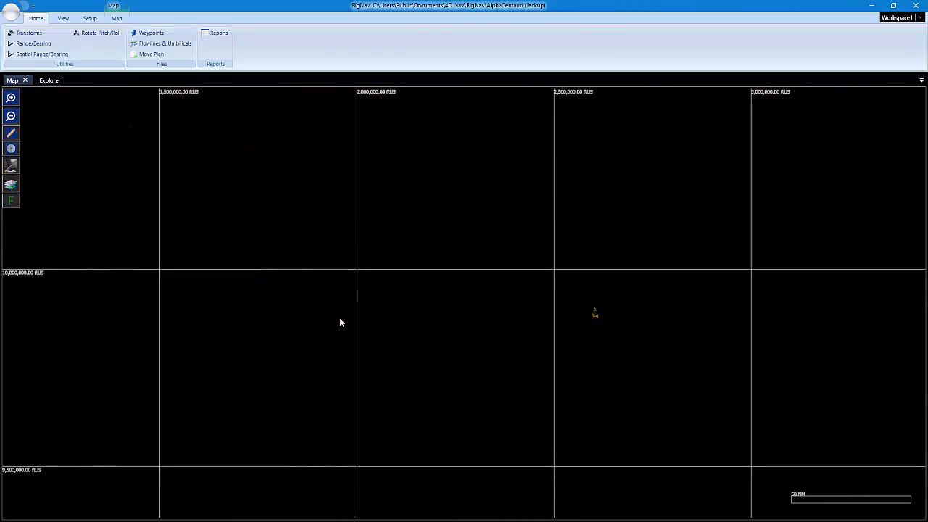
pyautogui.scroll(1, 340, 319)
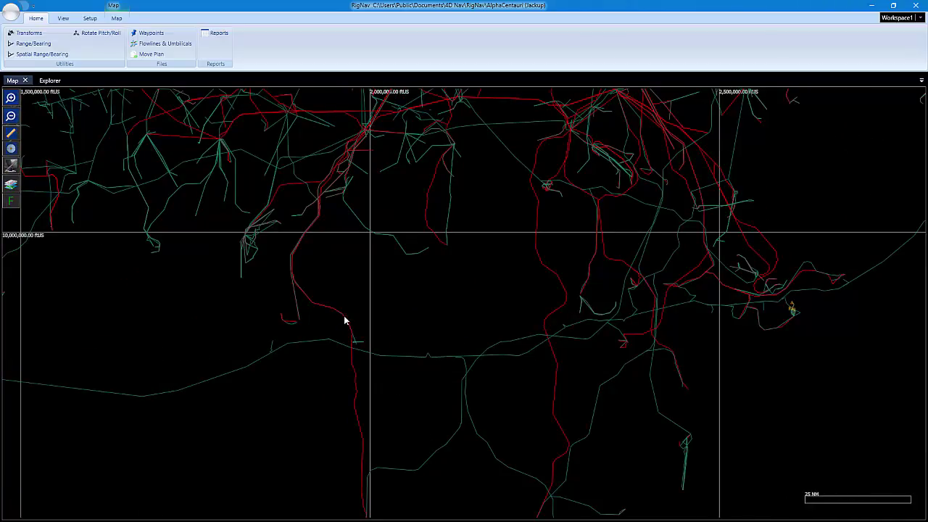
# - Open the attribute table for the pipelines at this spot, widen it, and select segment 14198
pyautogui.rightClick(346, 320)
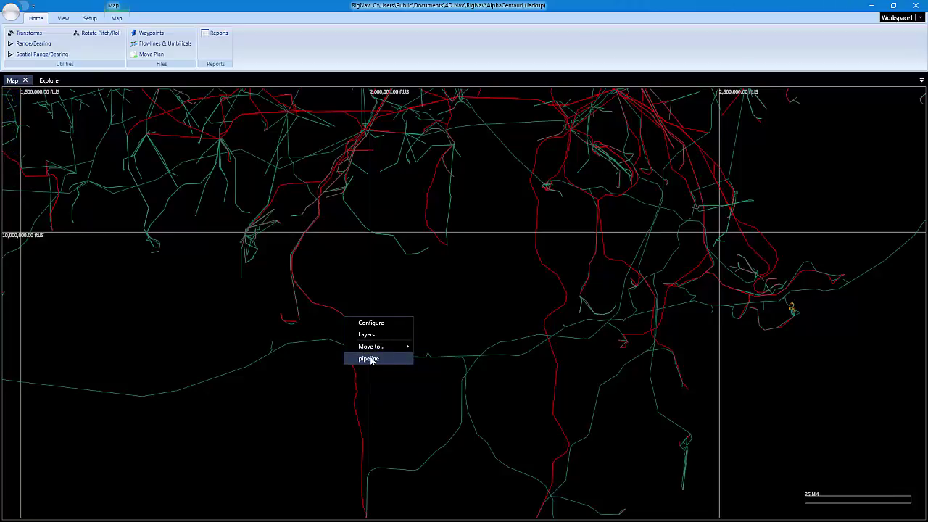
pyautogui.click(370, 359)
pyautogui.moveTo(381, 233); pyautogui.dragTo(294, 216)
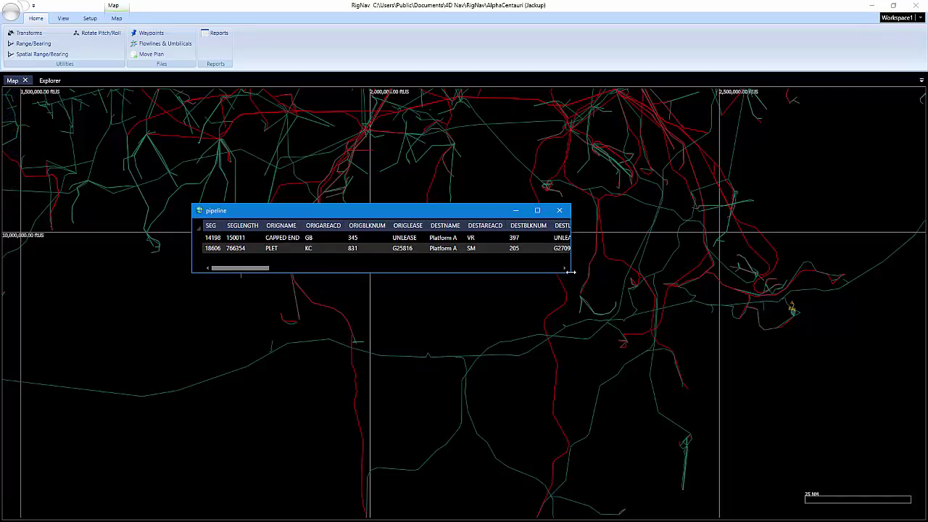
pyautogui.moveTo(571, 272)
pyautogui.mouseDown()
pyautogui.moveTo(731, 314)
pyautogui.moveTo(861, 277)
pyautogui.mouseUp()
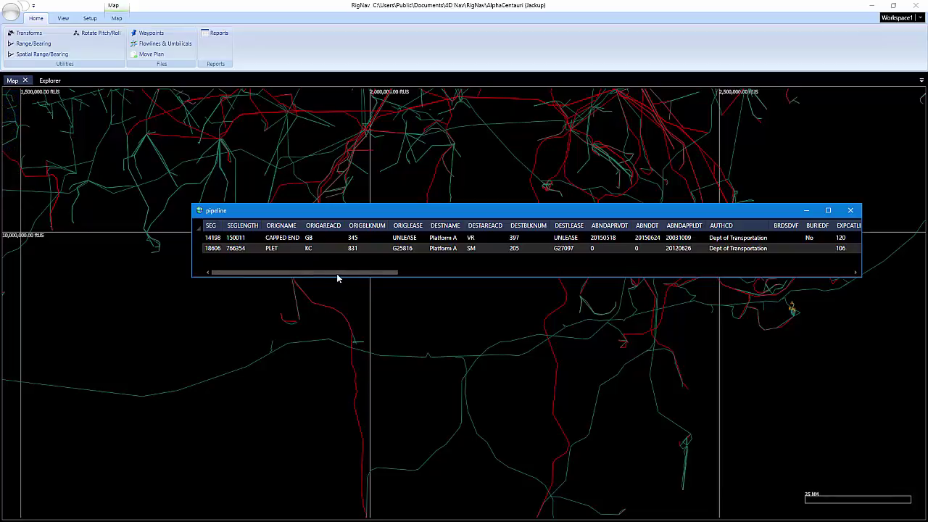
pyautogui.moveTo(343, 273); pyautogui.dragTo(820, 260)
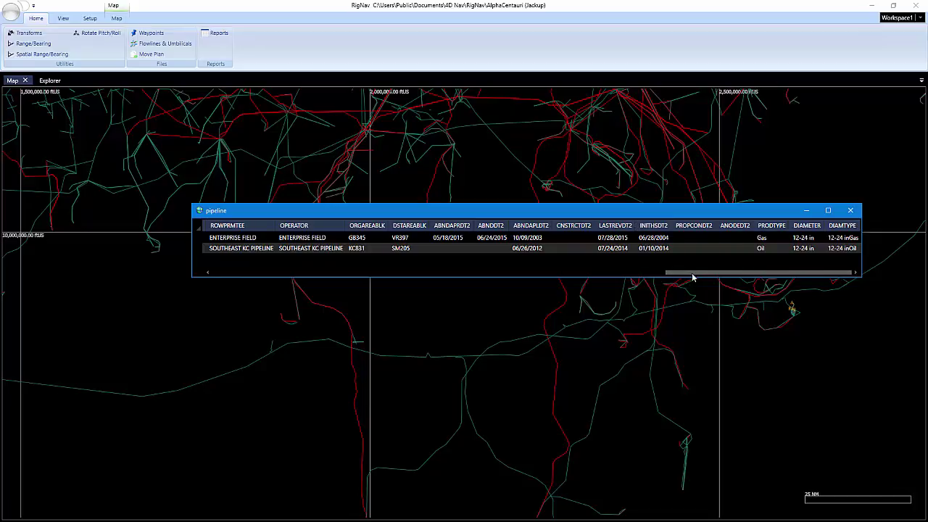
pyautogui.moveTo(689, 273); pyautogui.dragTo(218, 272)
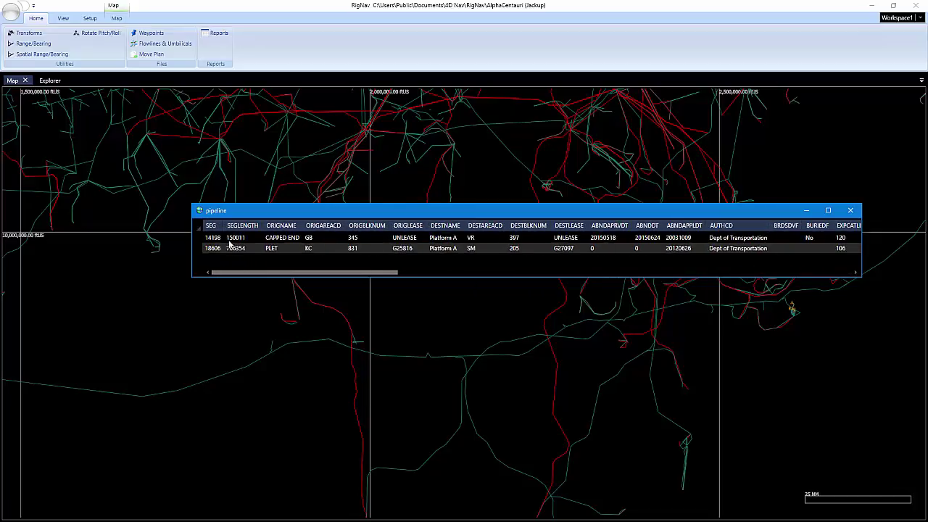
pyautogui.click(229, 238)
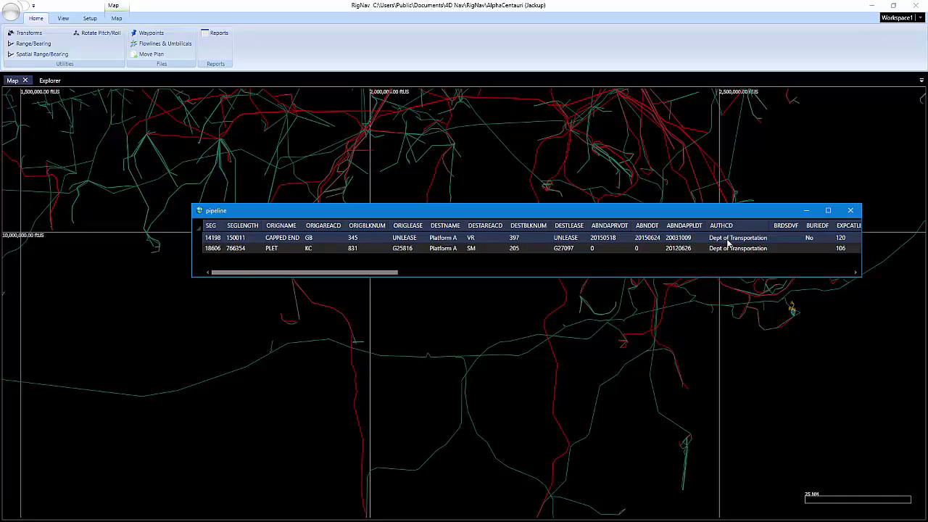
# - Add a new pipeline expression style with the condition [PRODTYPE] == "Gas"
pyautogui.click(851, 210)
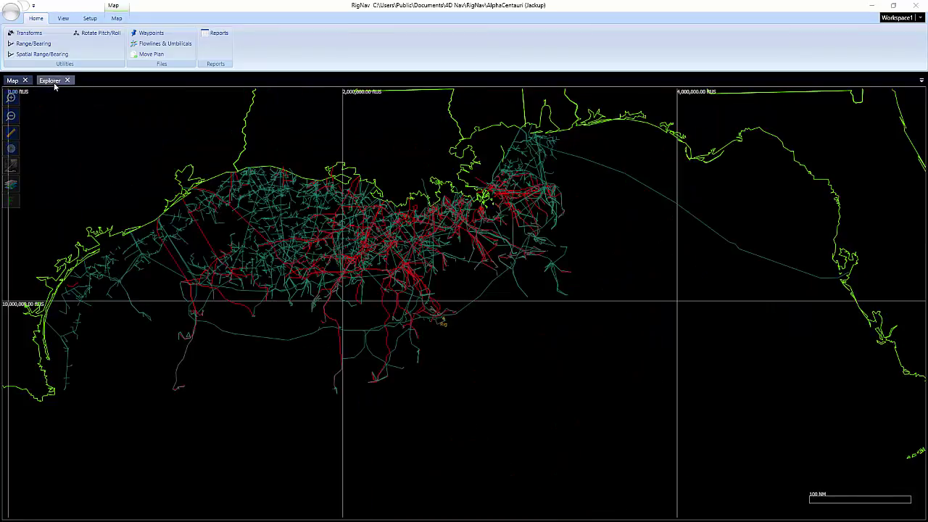
pyautogui.click(55, 83)
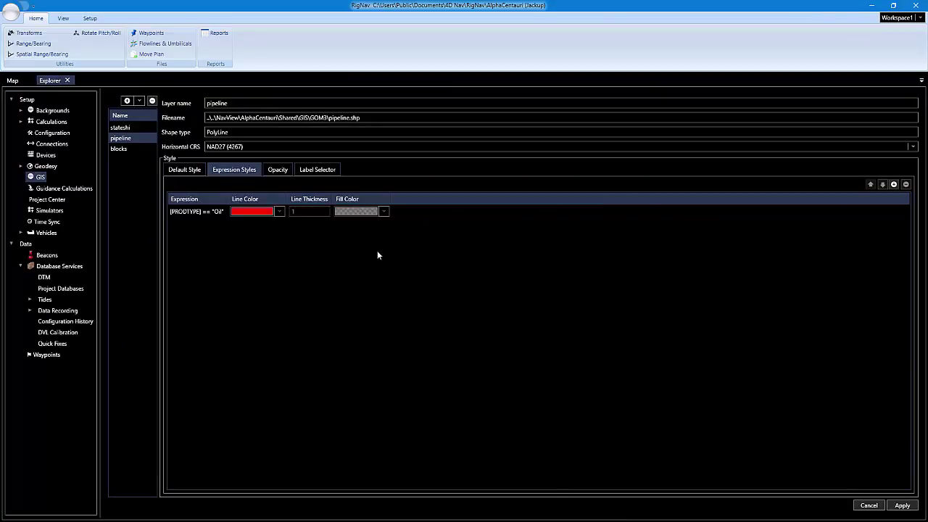
pyautogui.click(895, 185)
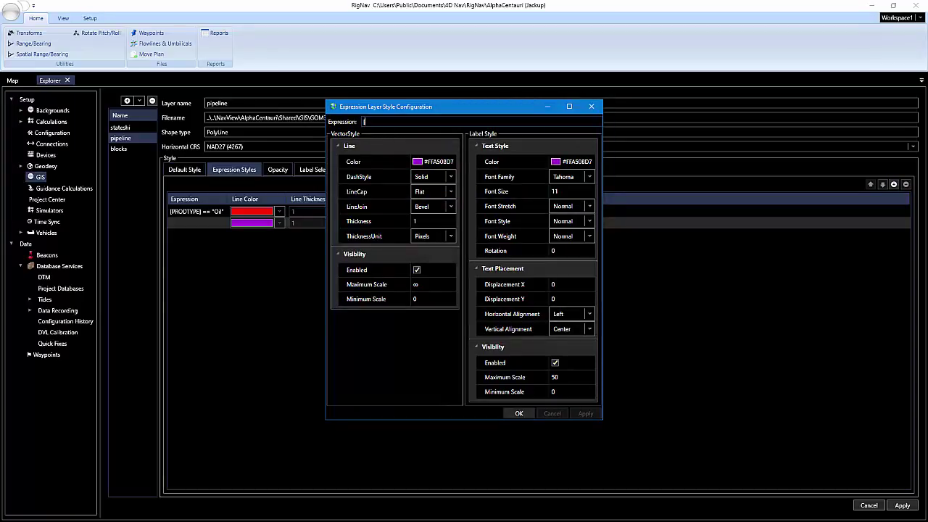
pyautogui.write('[')
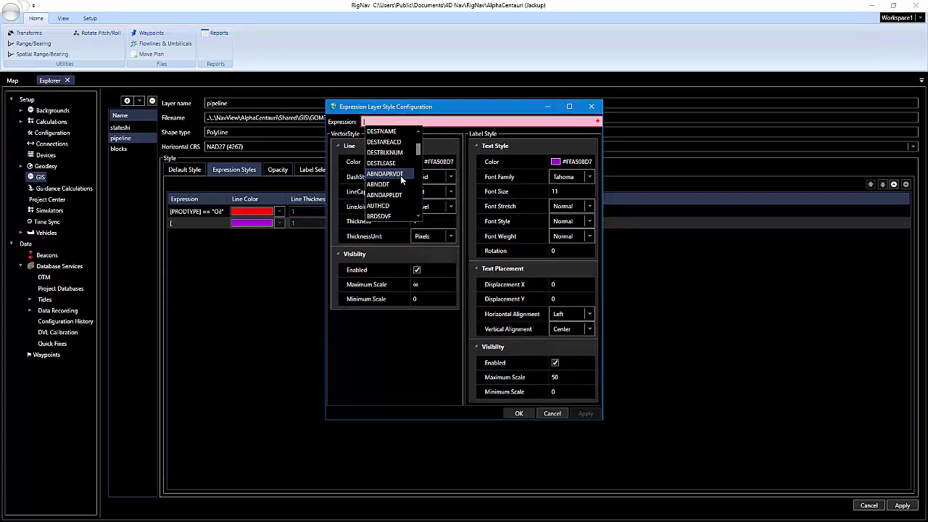
pyautogui.scroll(-1, 400, 176)
pyautogui.scroll(-1, 400, 175)
pyautogui.scroll(-1, 400, 176)
pyautogui.scroll(-1, 400, 176)
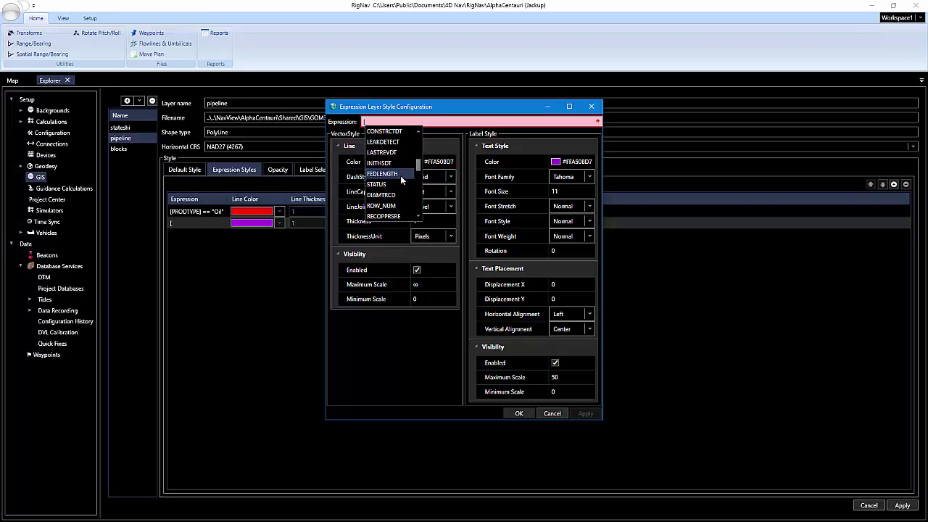
pyautogui.scroll(-1, 402, 179)
pyautogui.scroll(-1, 402, 179)
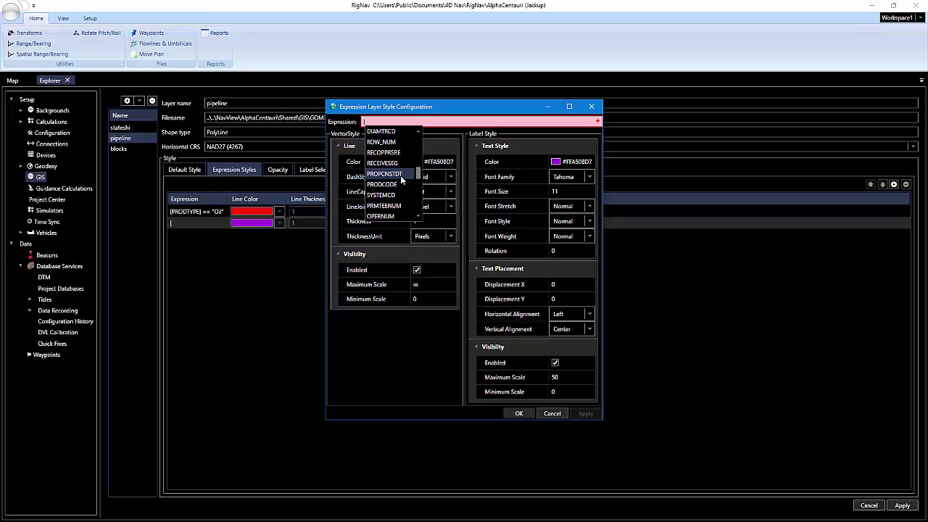
pyautogui.scroll(-1, 402, 180)
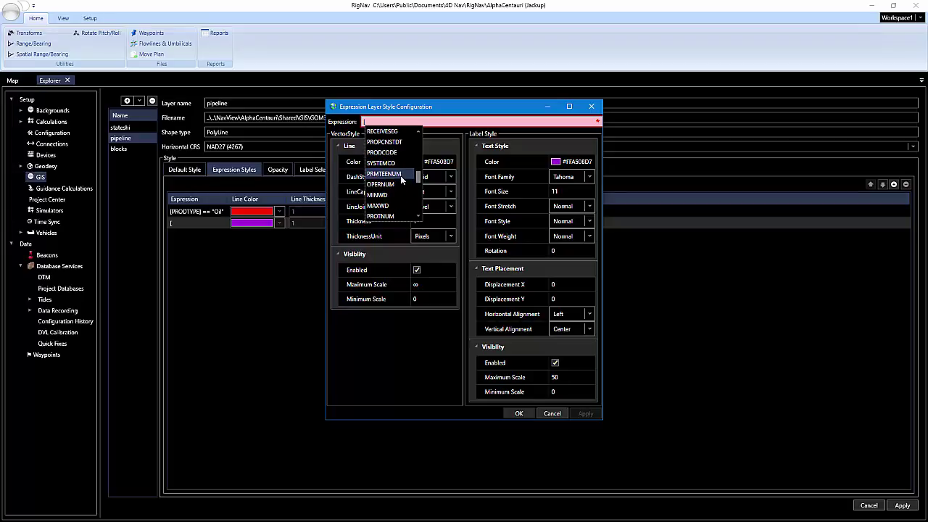
pyautogui.scroll(-1, 401, 176)
pyautogui.scroll(-1, 400, 175)
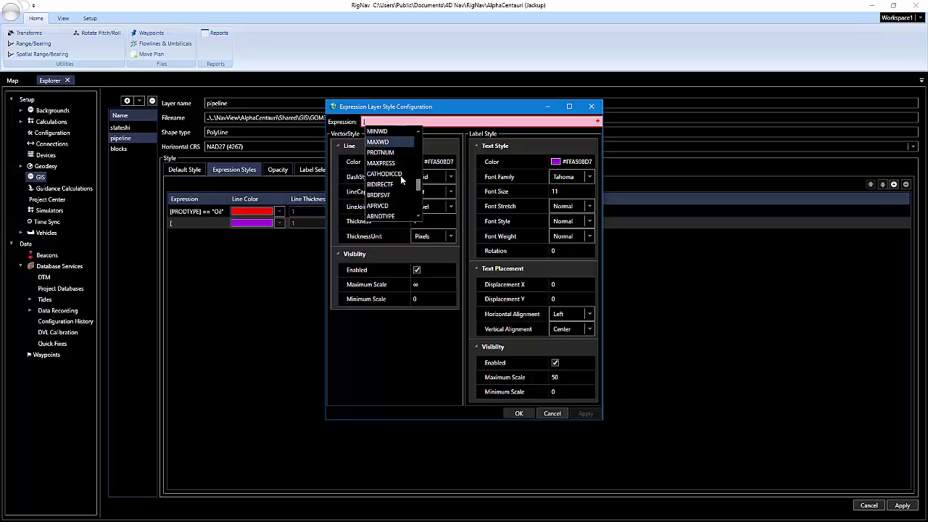
pyautogui.scroll(-1, 401, 175)
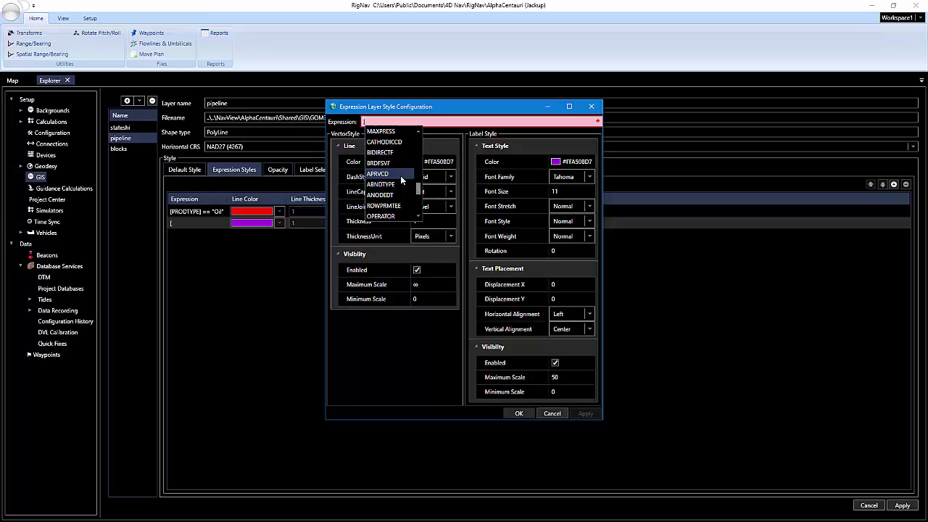
pyautogui.scroll(-1, 400, 175)
pyautogui.scroll(-1, 400, 175)
pyautogui.scroll(-1, 401, 179)
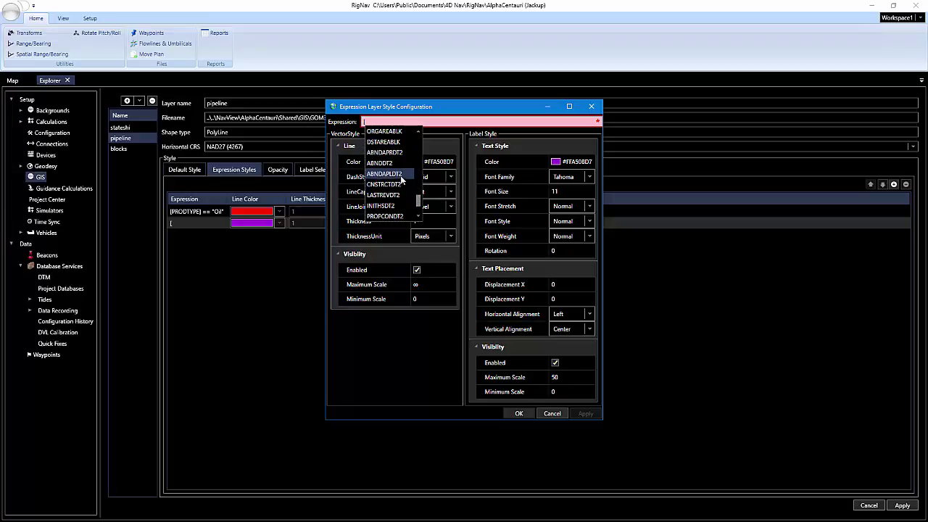
pyautogui.scroll(-1, 401, 179)
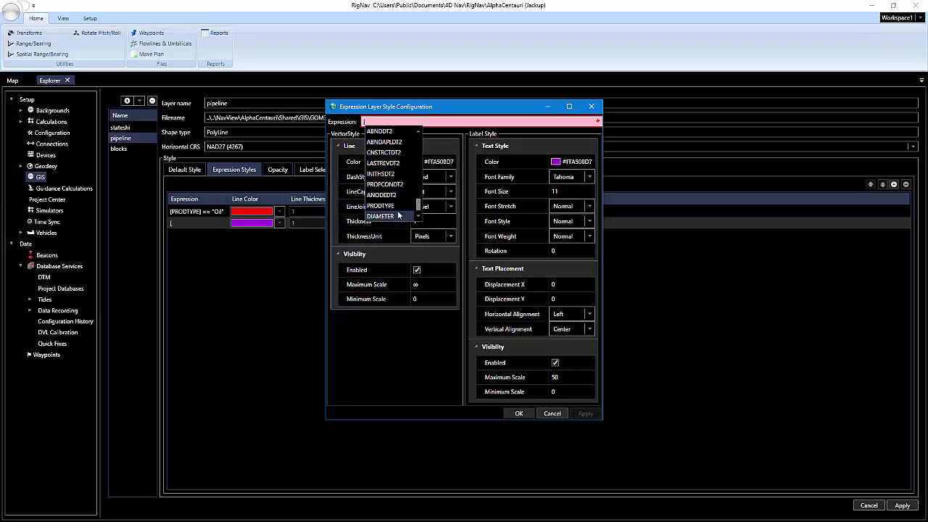
pyautogui.click(397, 207)
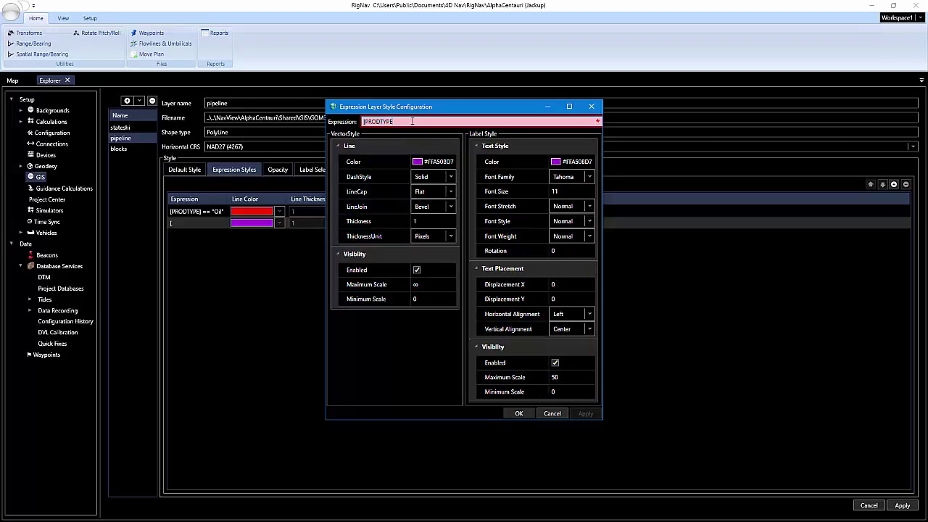
pyautogui.write('== ')
pyautogui.write('"Gas"')
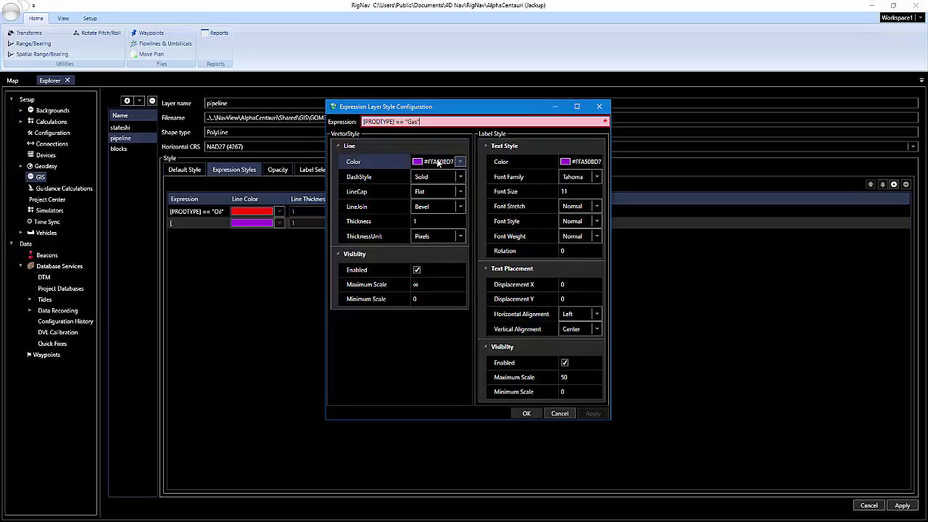
# - Give the Gas style Aqua lines, Turquoise labels and label maximum scale 10, then apply it
pyautogui.click(452, 162)
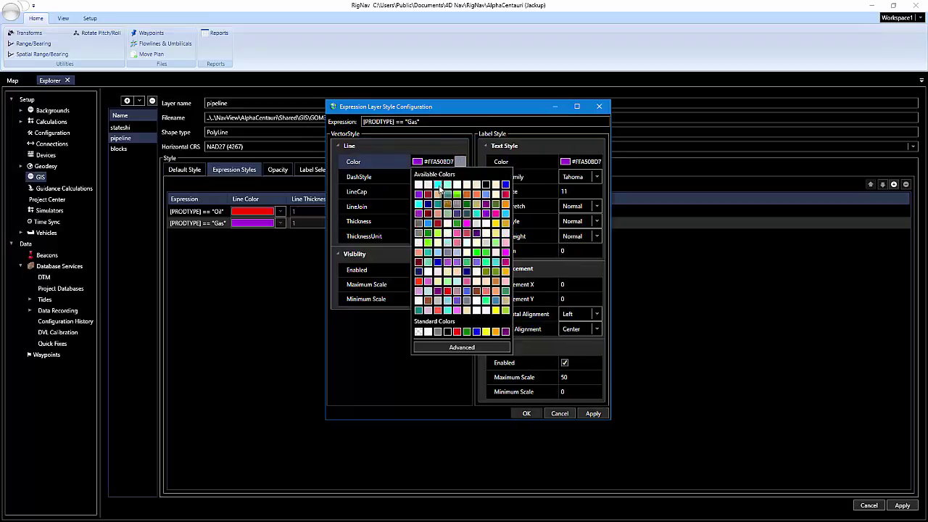
pyautogui.click(438, 184)
pyautogui.click(572, 162)
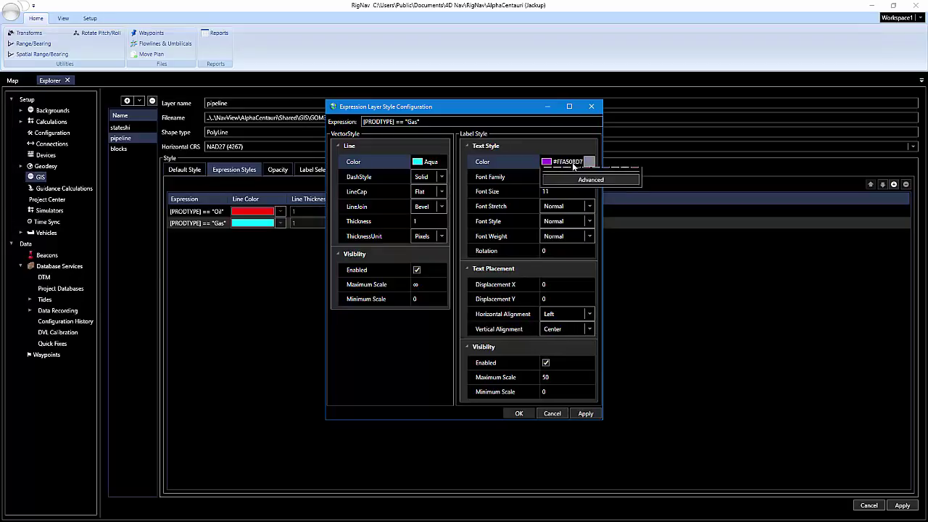
pyautogui.click(576, 311)
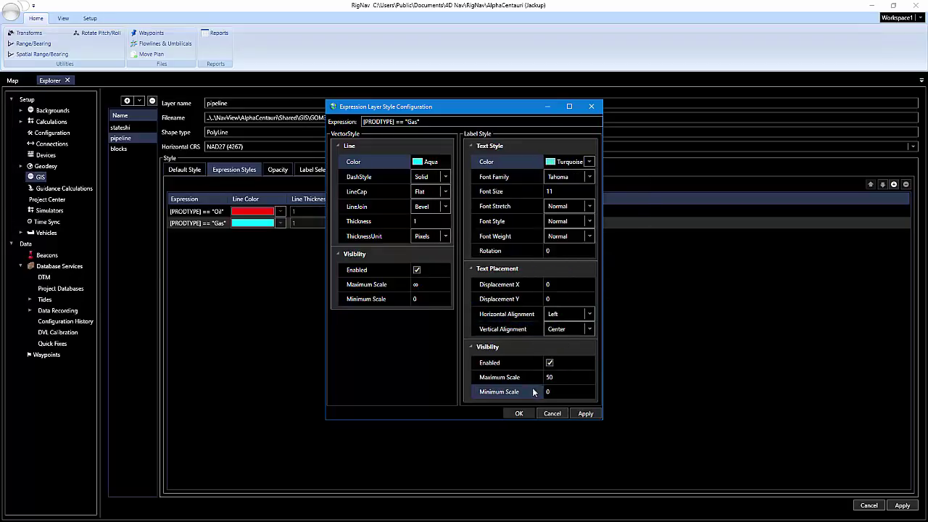
pyautogui.click(555, 377)
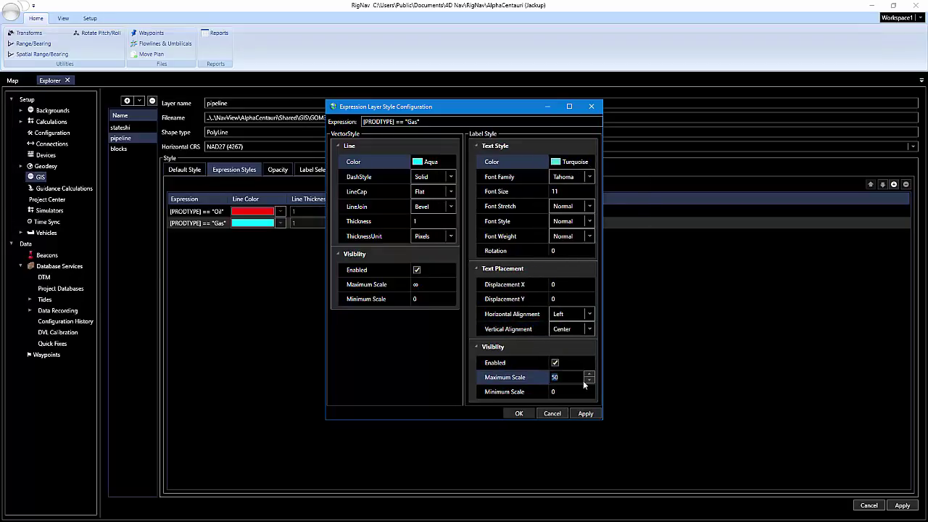
pyautogui.write('10000')
pyautogui.click(588, 415)
pyautogui.click(525, 415)
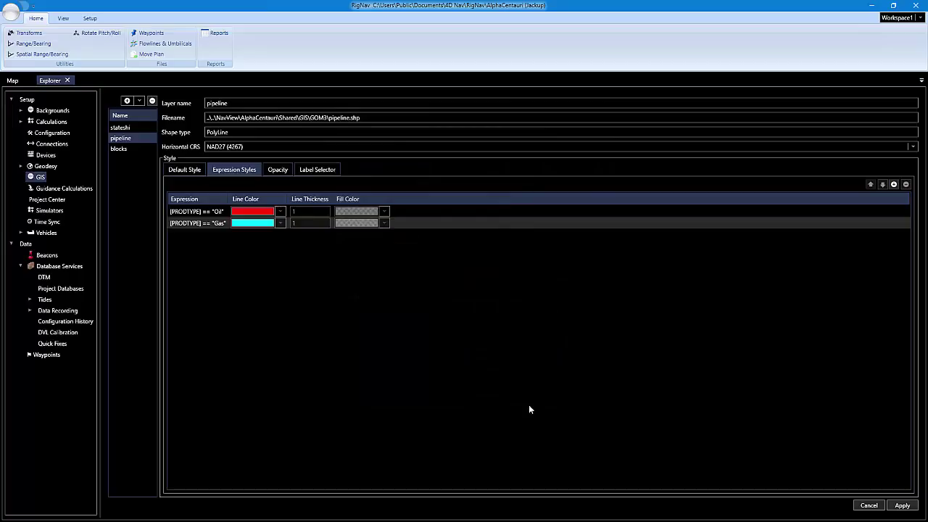
pyautogui.click(899, 506)
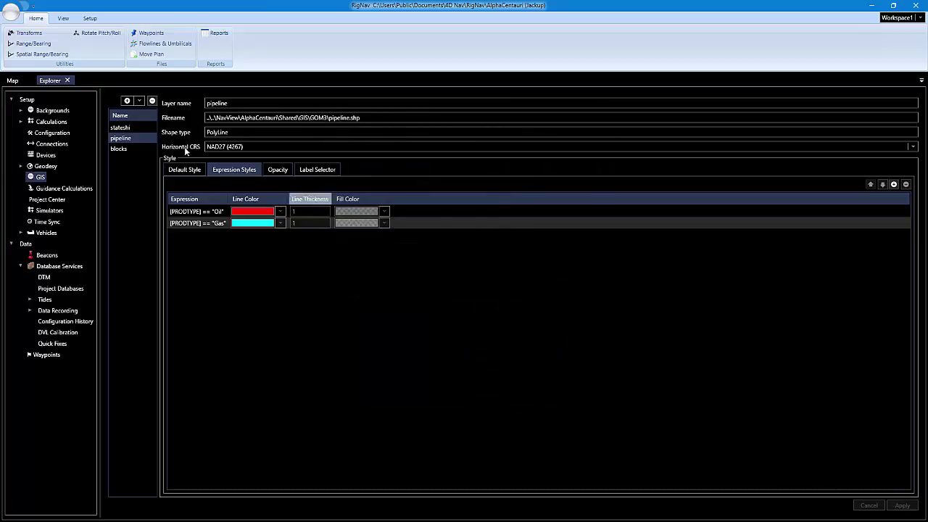
pyautogui.click(12, 80)
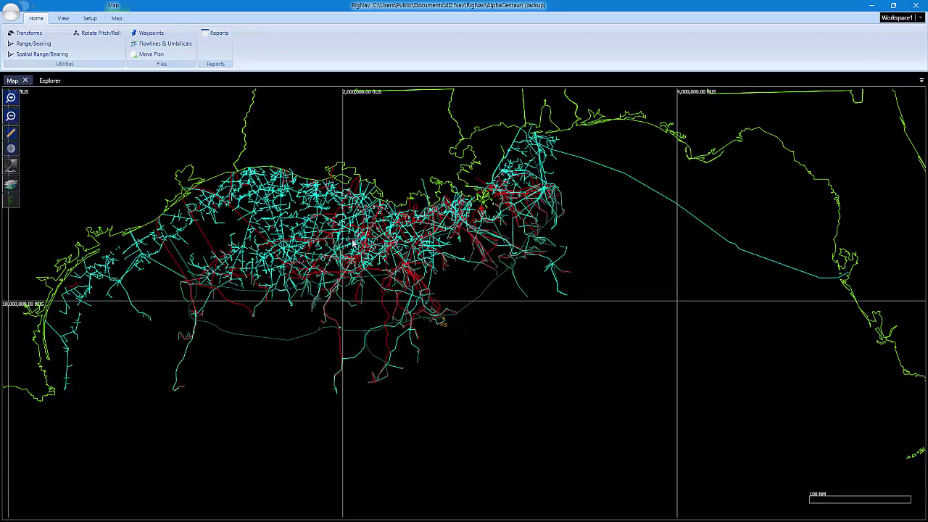
# - Zoom the map in on the long pipeline near the central grid intersection
pyautogui.scroll(1, 217, 237)
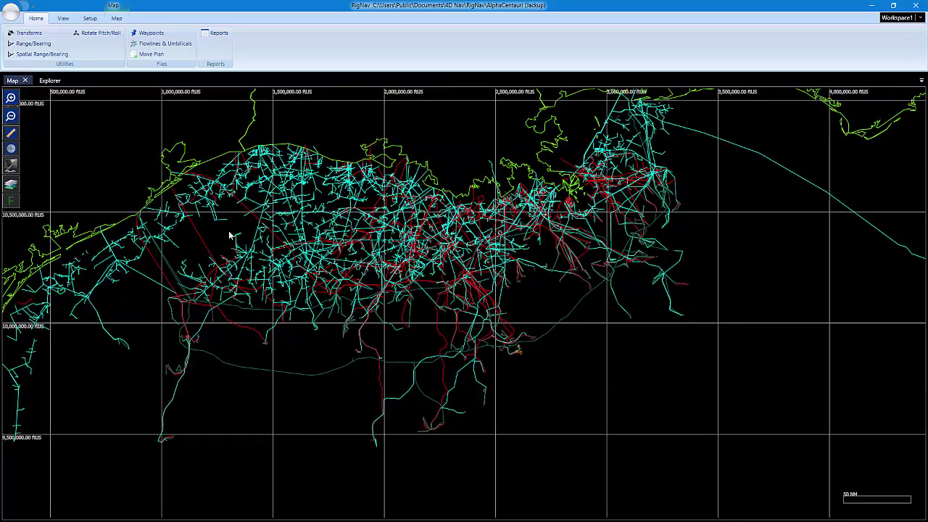
pyautogui.scroll(1, 84, 403)
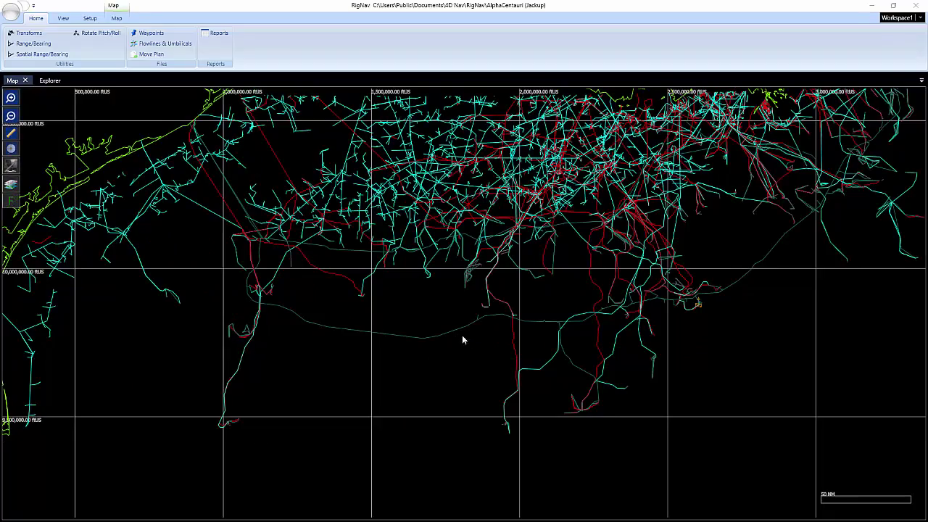
pyautogui.scroll(1, 456, 337)
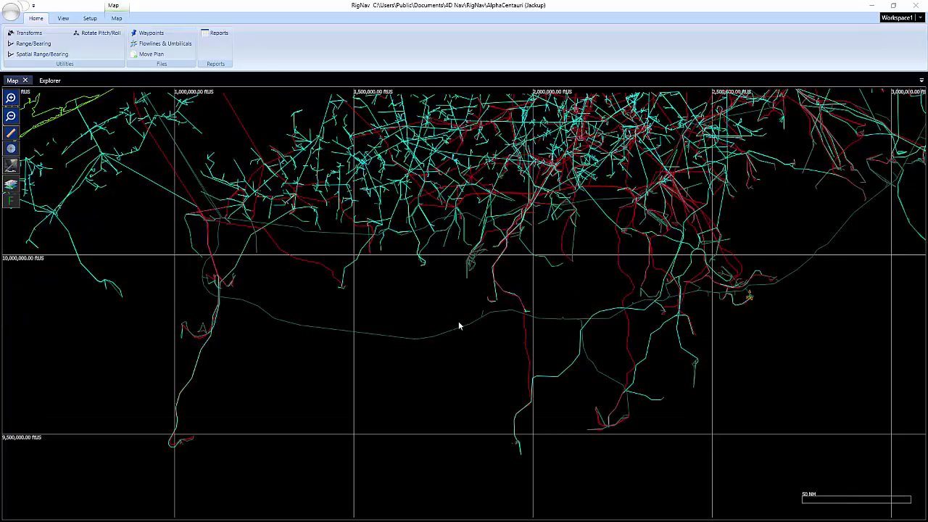
pyautogui.scroll(1, 451, 329)
pyautogui.scroll(1, 453, 331)
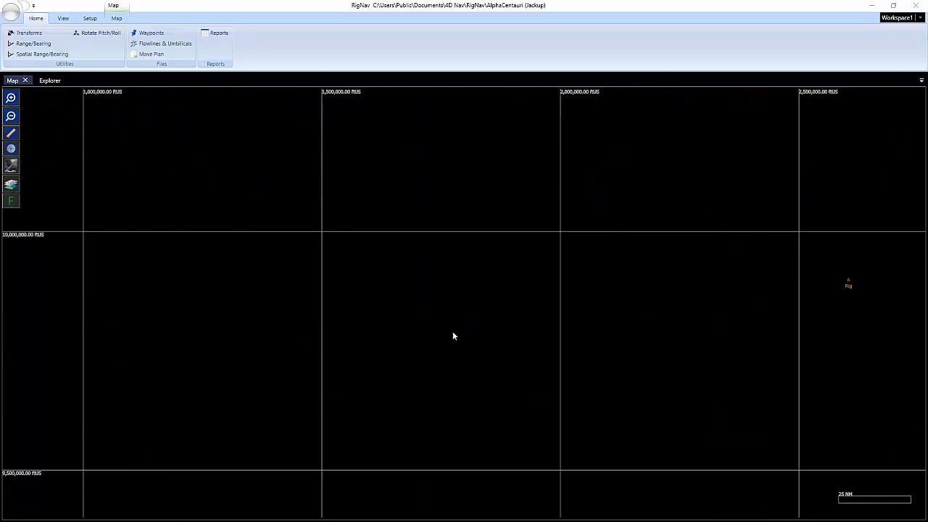
pyautogui.scroll(2, 455, 331)
pyautogui.scroll(1, 456, 331)
pyautogui.scroll(1, 456, 332)
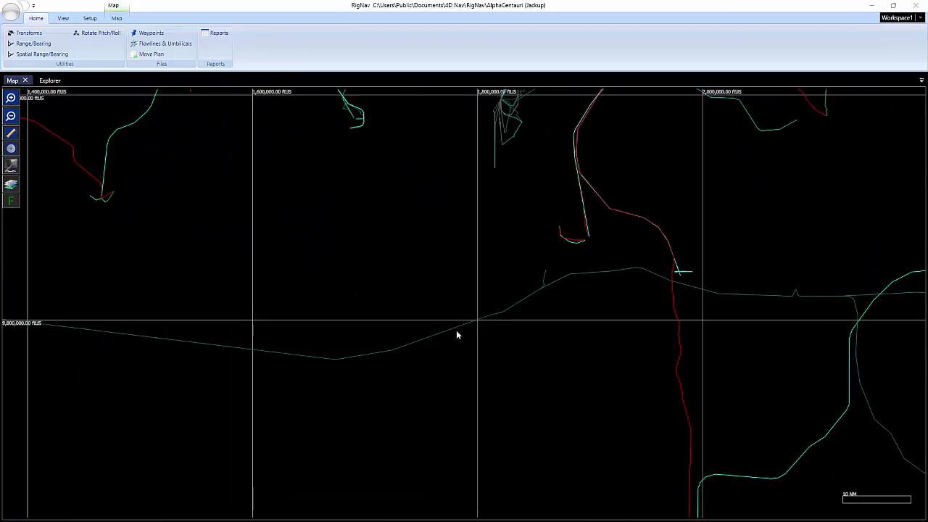
pyautogui.scroll(2, 456, 330)
pyautogui.scroll(1, 453, 328)
# - View the long pipeline's attribute record, segment 17364, then close it
pyautogui.rightClick(450, 329)
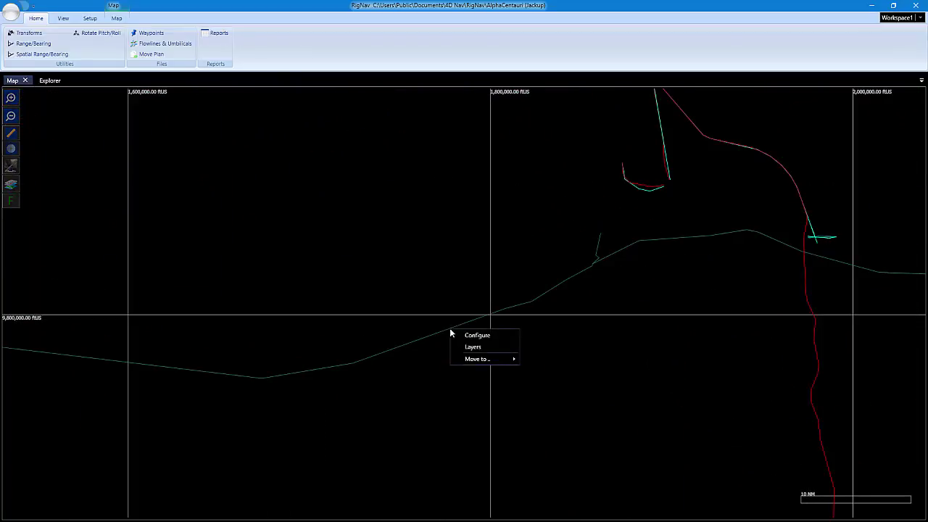
pyautogui.rightClick(527, 303)
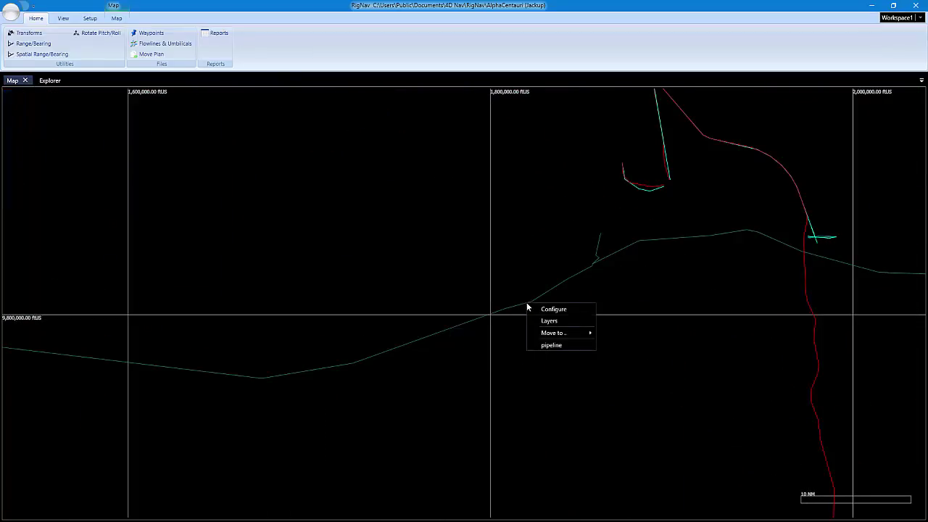
pyautogui.click(544, 346)
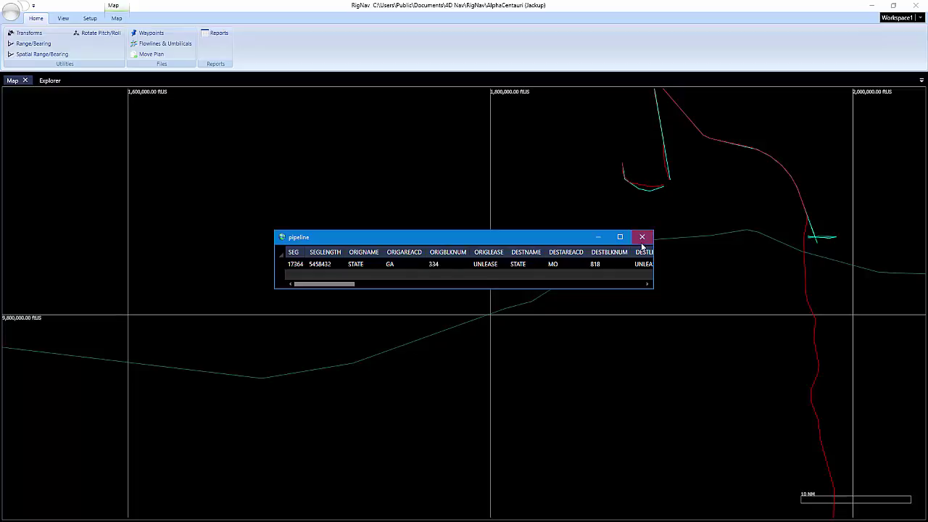
pyautogui.click(641, 239)
# - Add a third pipeline expression style with the condition [SEG] == 17364
pyautogui.click(51, 81)
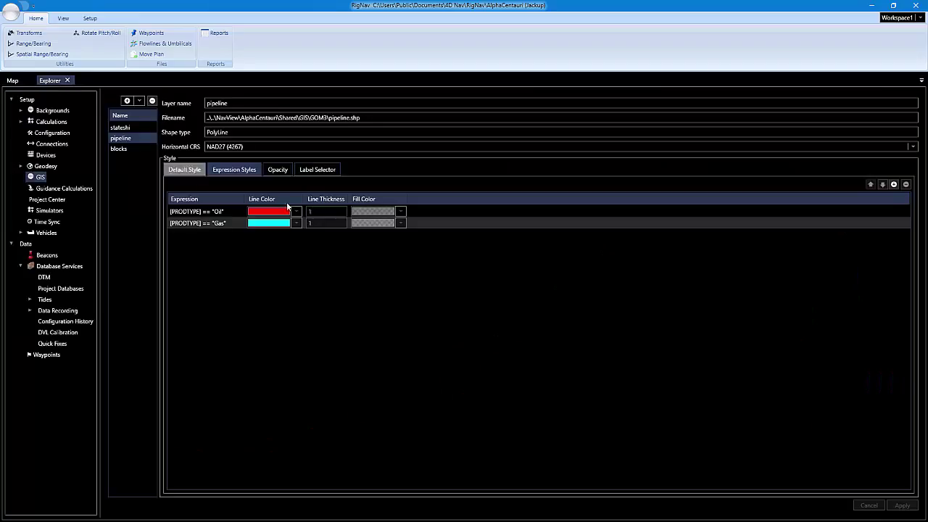
pyautogui.click(894, 184)
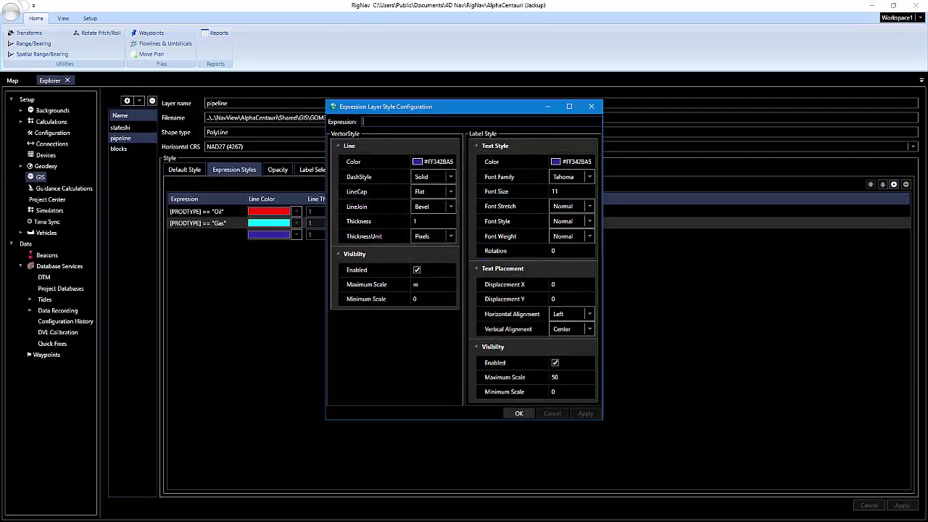
pyautogui.write('[')
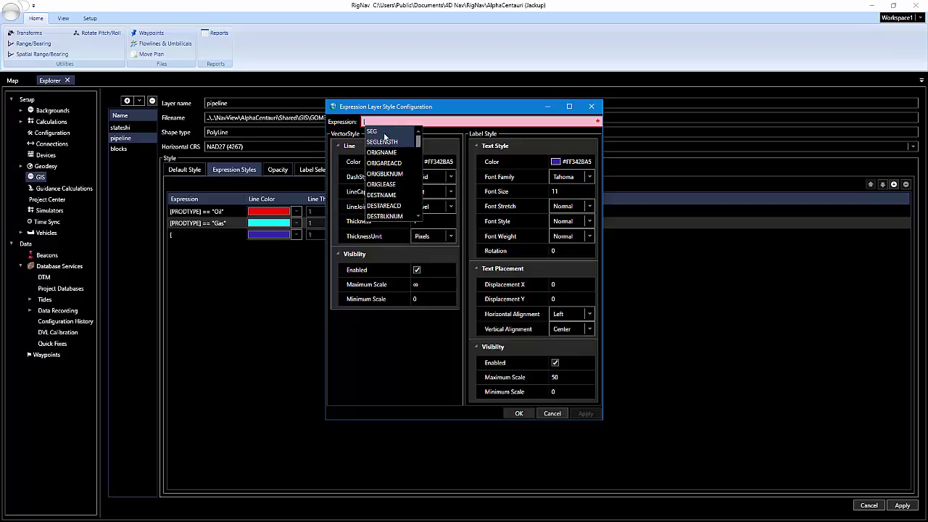
pyautogui.click(383, 132)
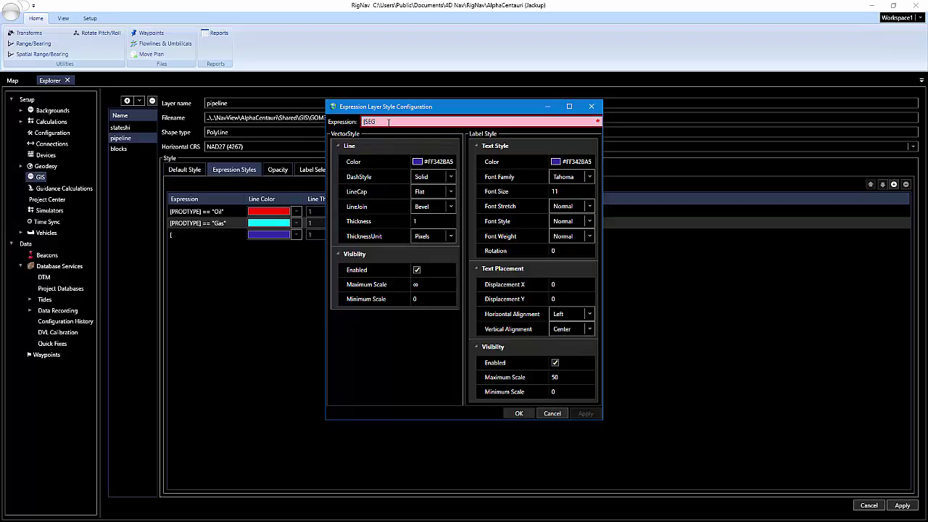
pyautogui.write(']')
pyautogui.write(' == 1 7364')
pyautogui.click(424, 299)
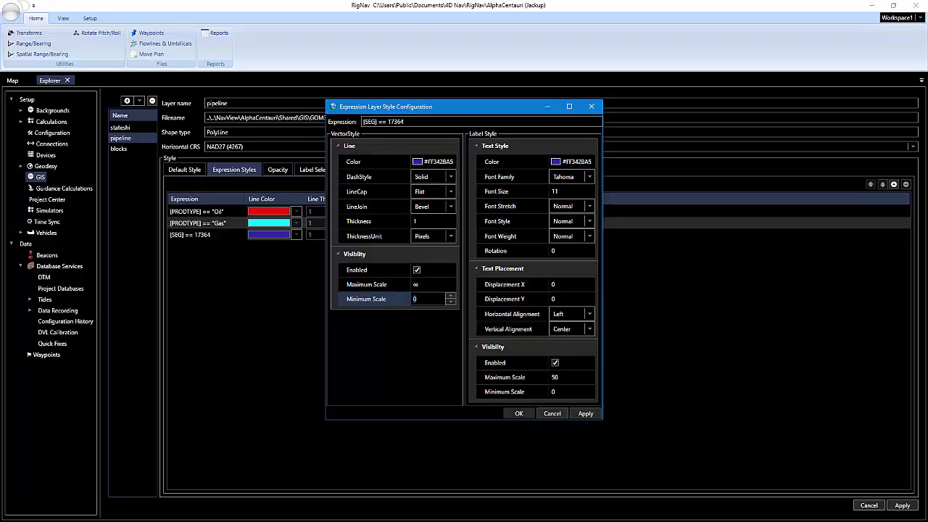
# - Give the segment style Fuchsia lines and labels with label maximum scale 10000, and apply it
pyautogui.click(451, 163)
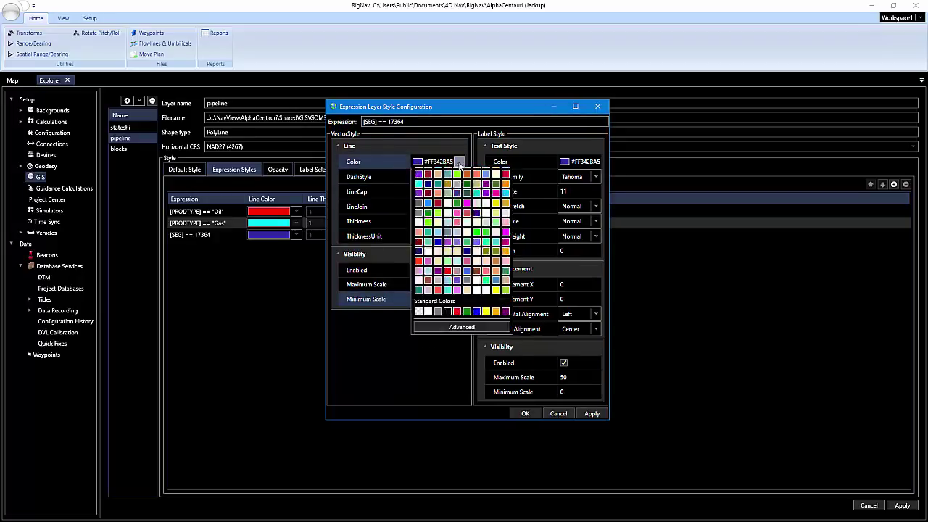
pyautogui.click(458, 163)
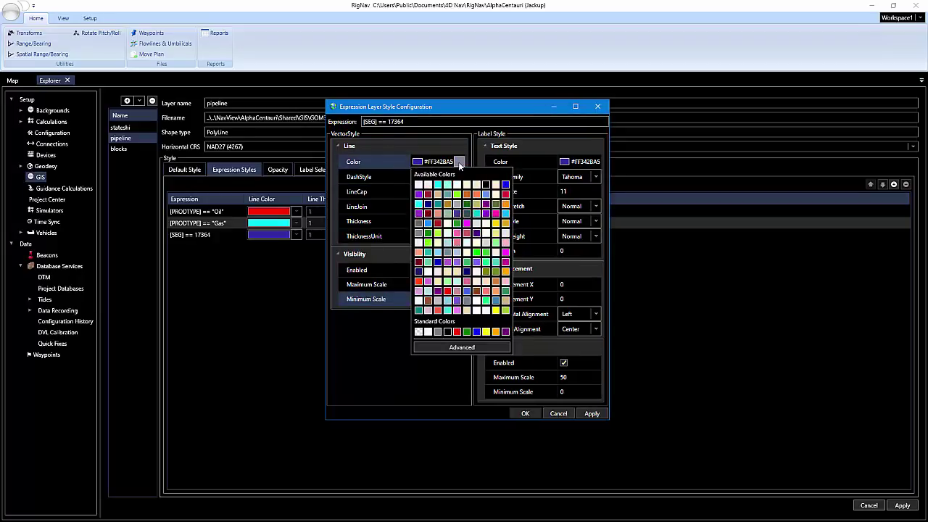
pyautogui.click(505, 252)
pyautogui.click(573, 162)
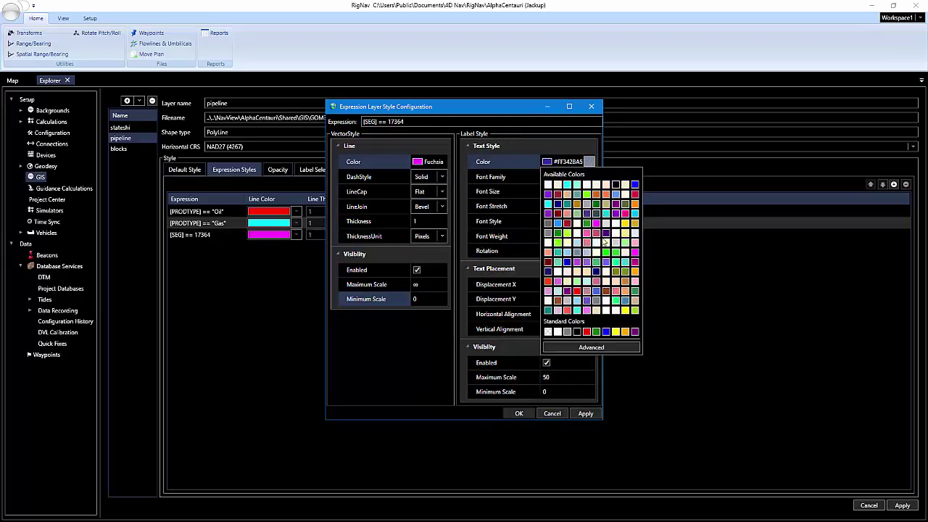
pyautogui.click(636, 252)
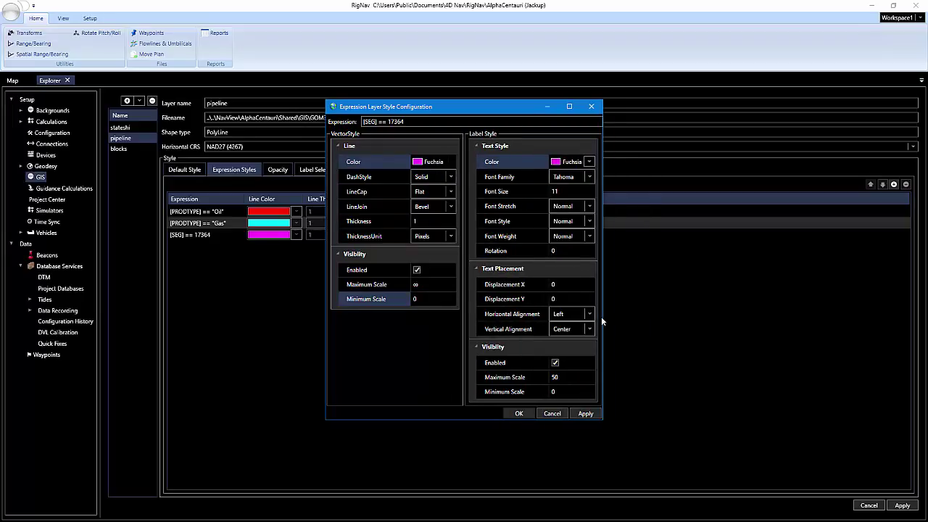
pyautogui.doubleClick(555, 377)
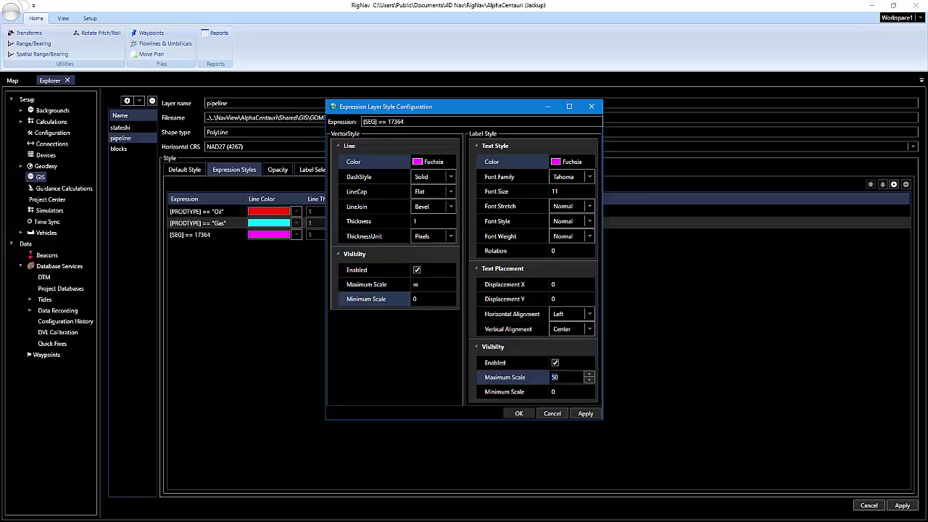
pyautogui.write('10000')
pyautogui.click(587, 414)
pyautogui.click(521, 413)
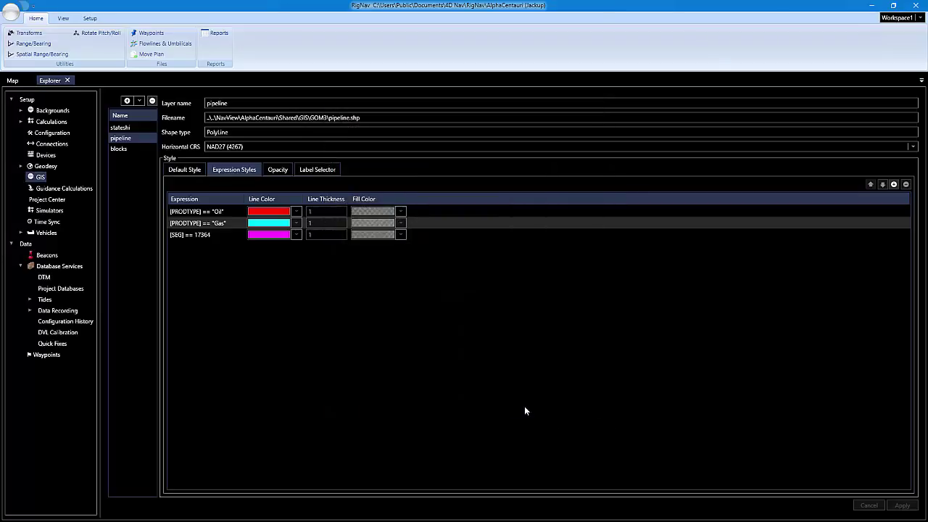
pyautogui.click(12, 81)
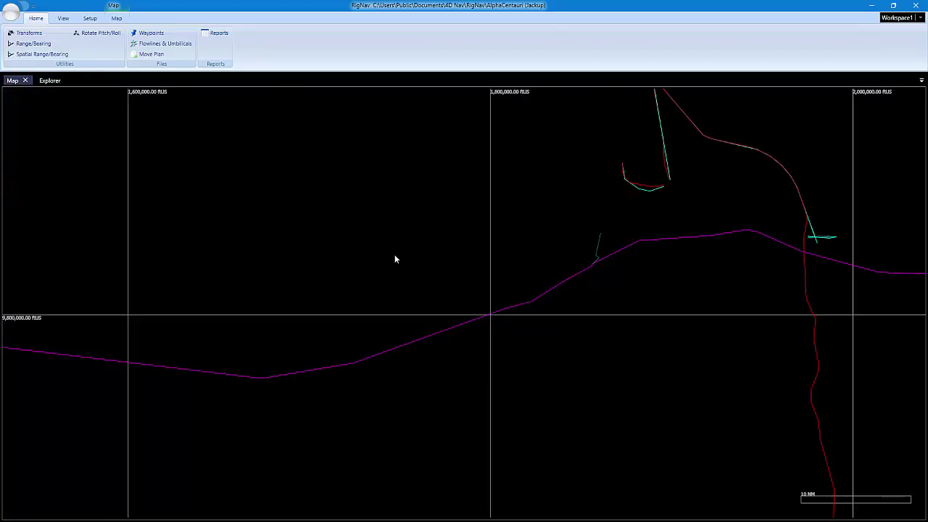
pyautogui.scroll(-1, 438, 369)
pyautogui.scroll(-1, 438, 368)
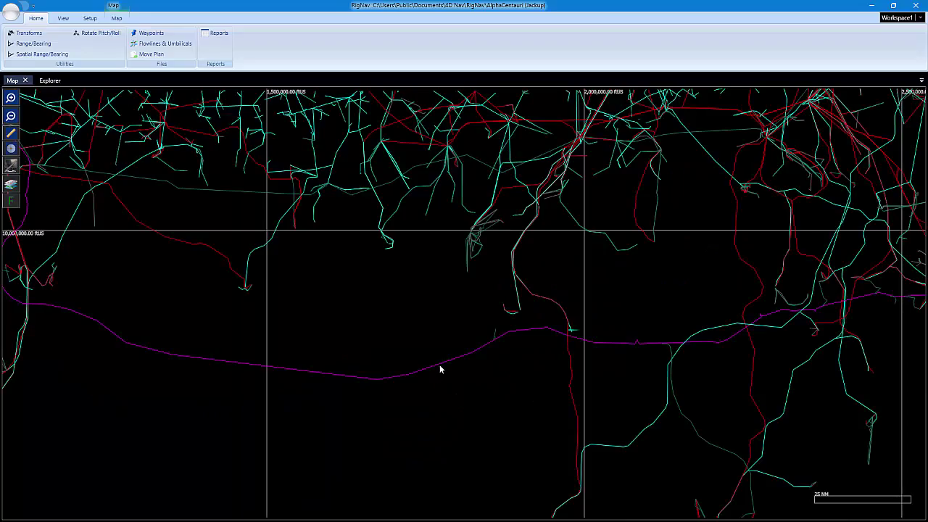
pyautogui.scroll(-1, 439, 365)
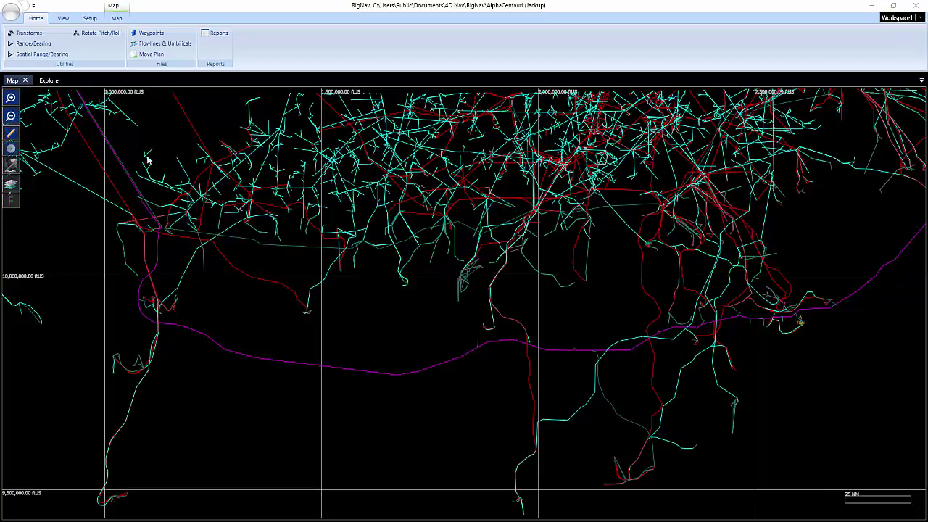
pyautogui.click(49, 81)
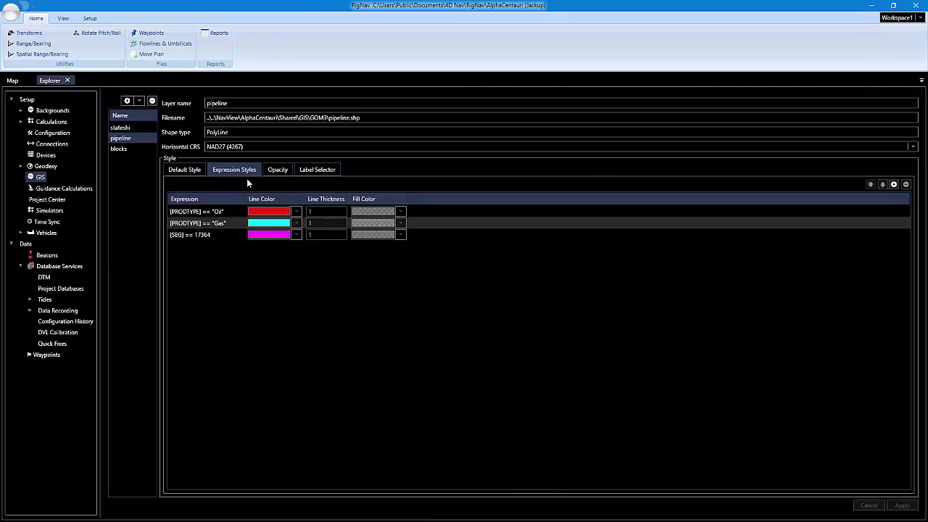
# - Open and close the [SEG] == 17364 style, then open the [PRODTYPE] == "Gas" style settings
pyautogui.doubleClick(209, 232)
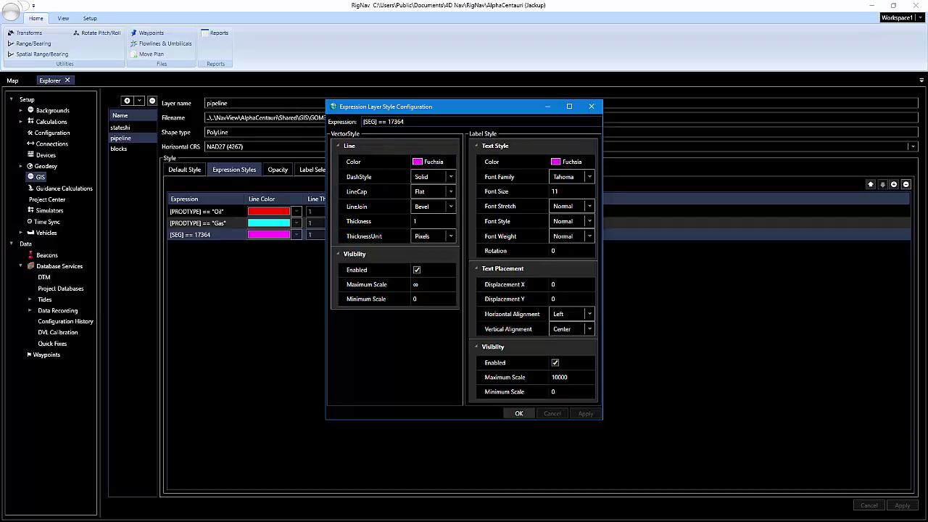
pyautogui.click(591, 106)
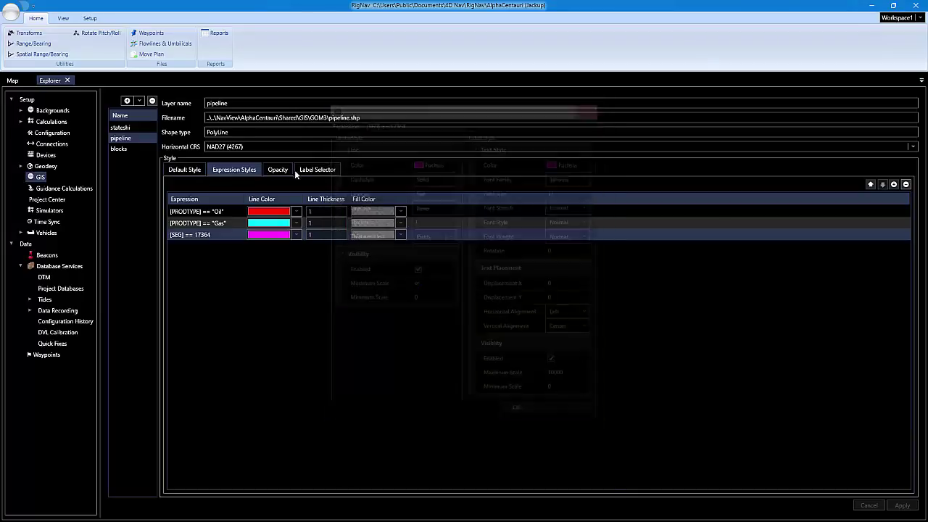
pyautogui.doubleClick(223, 221)
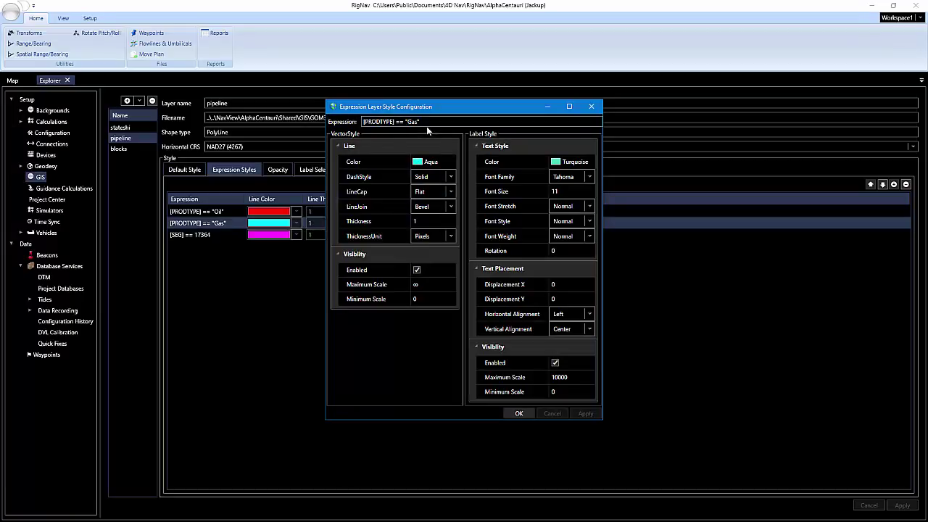
# - Reopen the segment 17364 style settings and test its quoted expression
pyautogui.click(591, 107)
pyautogui.doubleClick(210, 233)
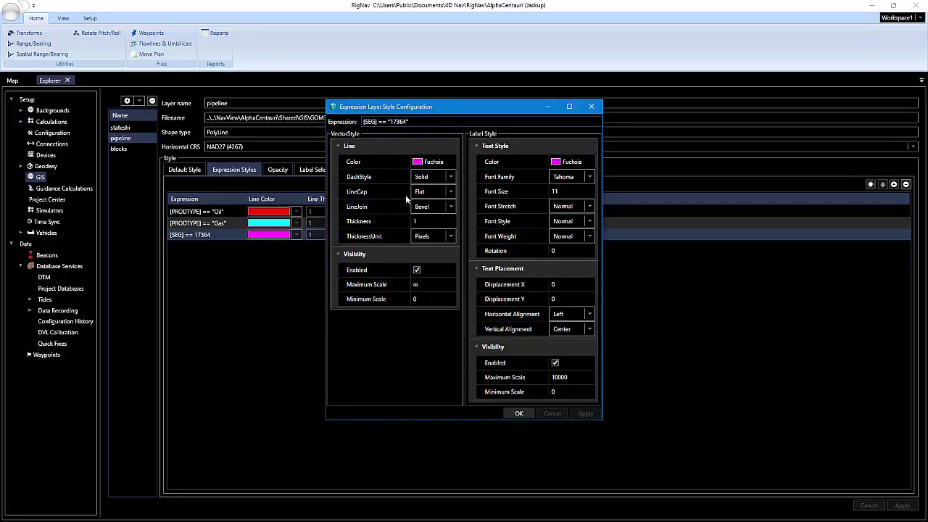
pyautogui.click(429, 299)
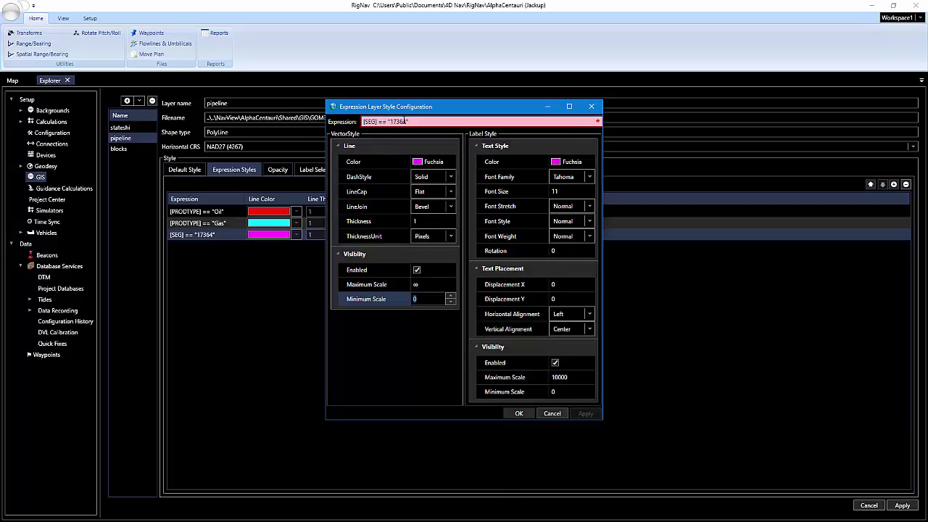
pyautogui.moveTo(599, 121)
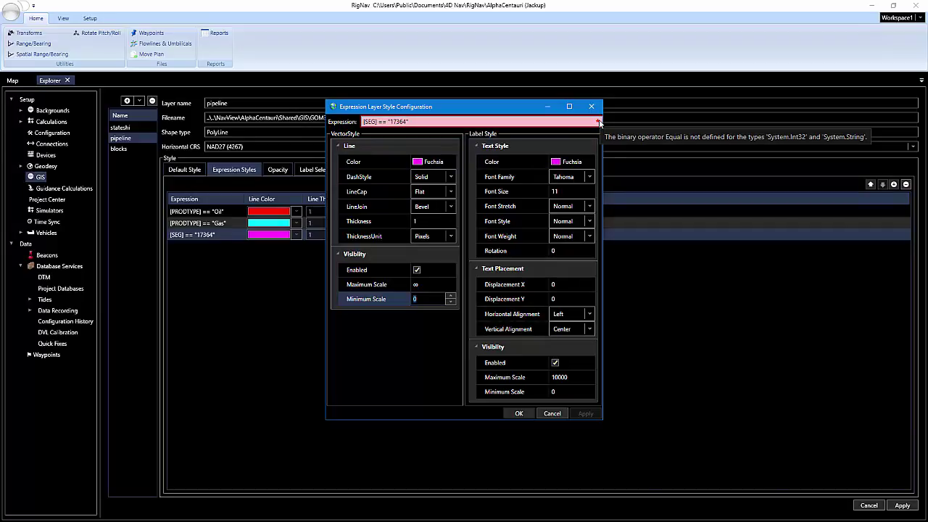
# - Make the segment 17364 expression unquoted numeric and check the magenta pipeline on the map
pyautogui.tripleClick(419, 122)
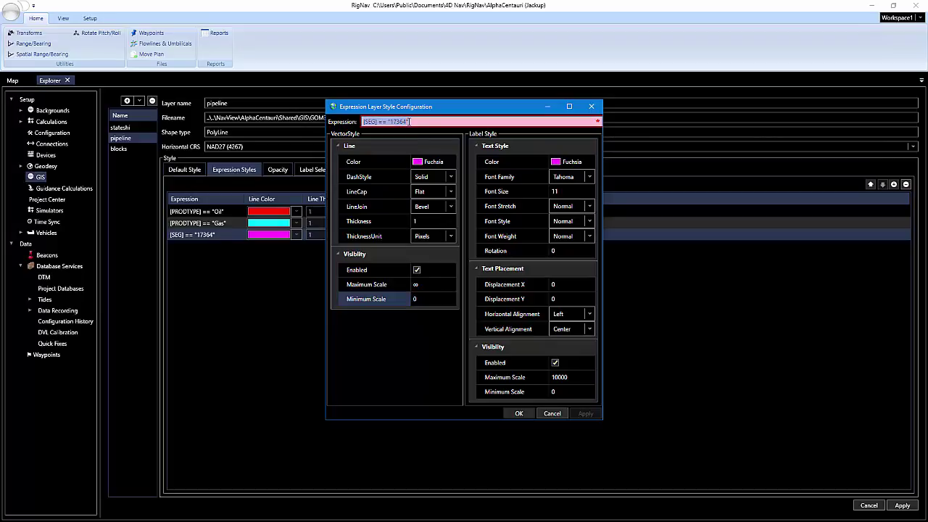
pyautogui.click(418, 121)
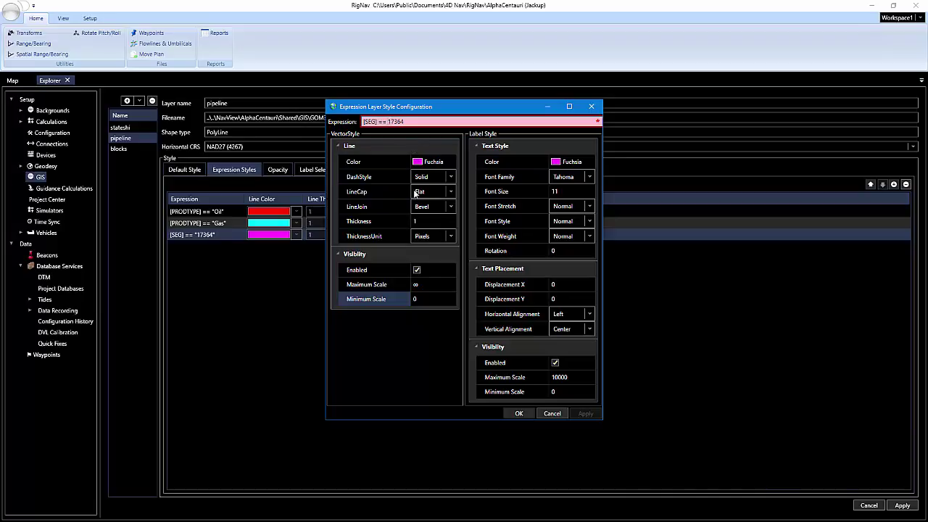
pyautogui.click(425, 299)
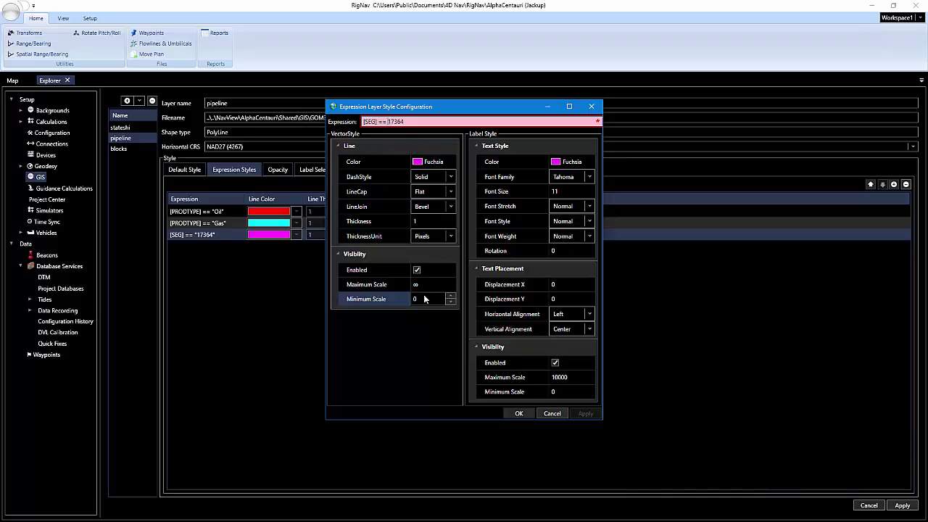
pyautogui.click(520, 413)
pyautogui.click(13, 80)
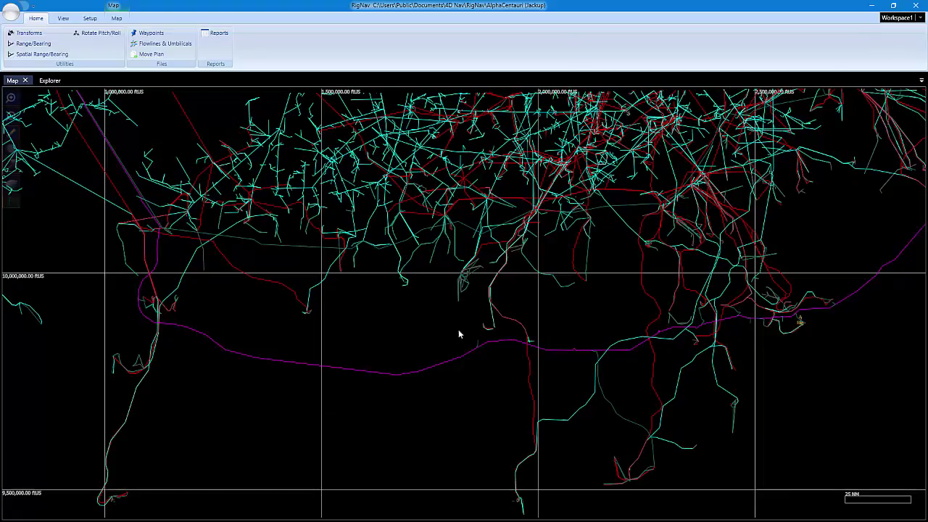